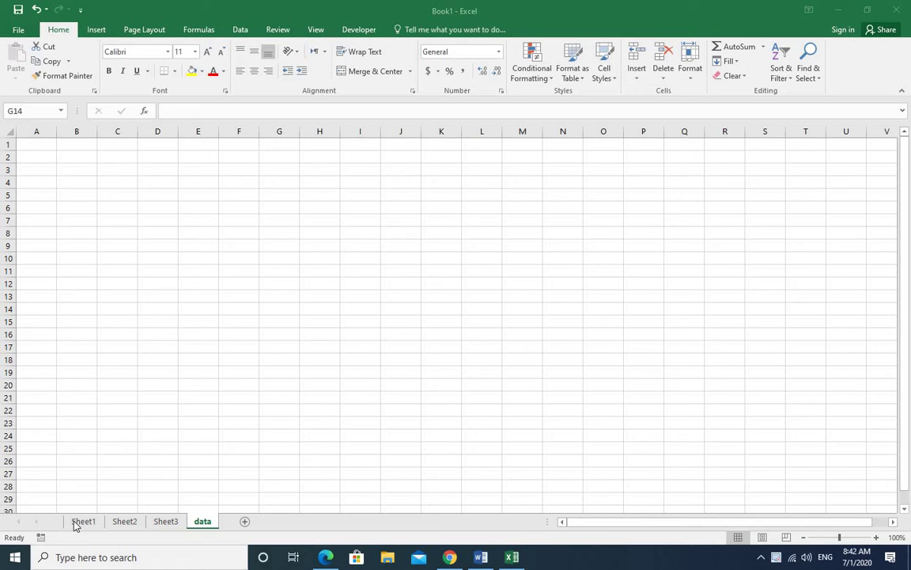
# Examine the Jan, Feb and March tables on Sheet1, Sheet2 and Sheet3 and their destination, the data sheet.
pyautogui.click(124, 521)
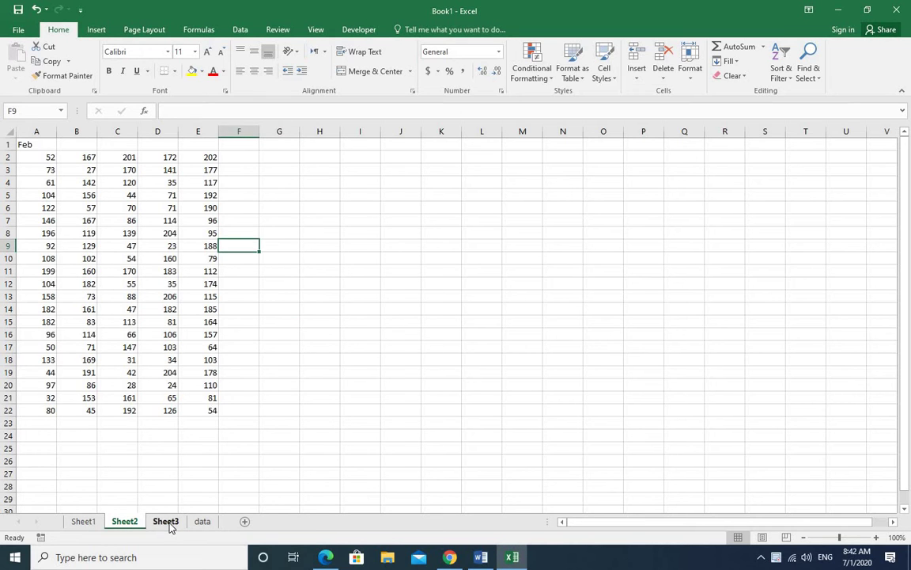
pyautogui.click(168, 522)
pyautogui.click(85, 524)
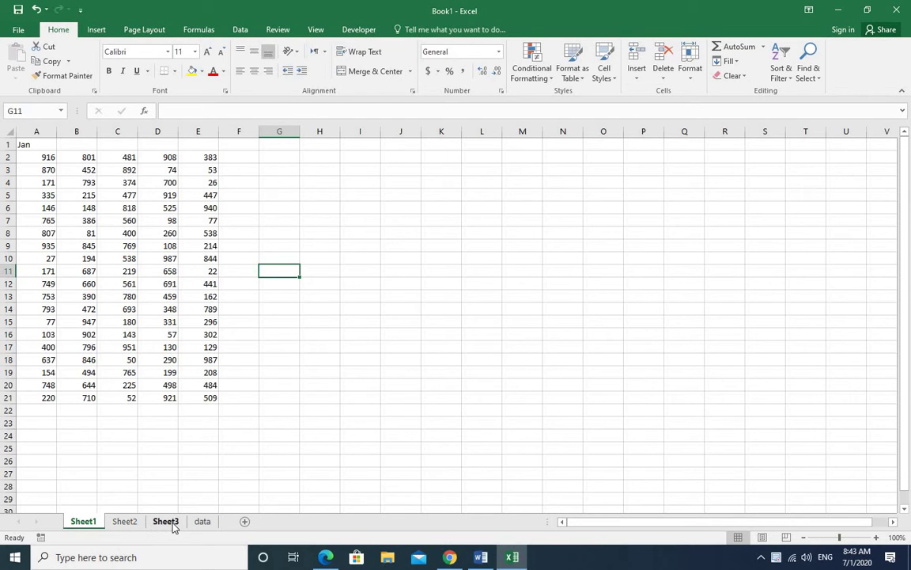
pyautogui.click(202, 522)
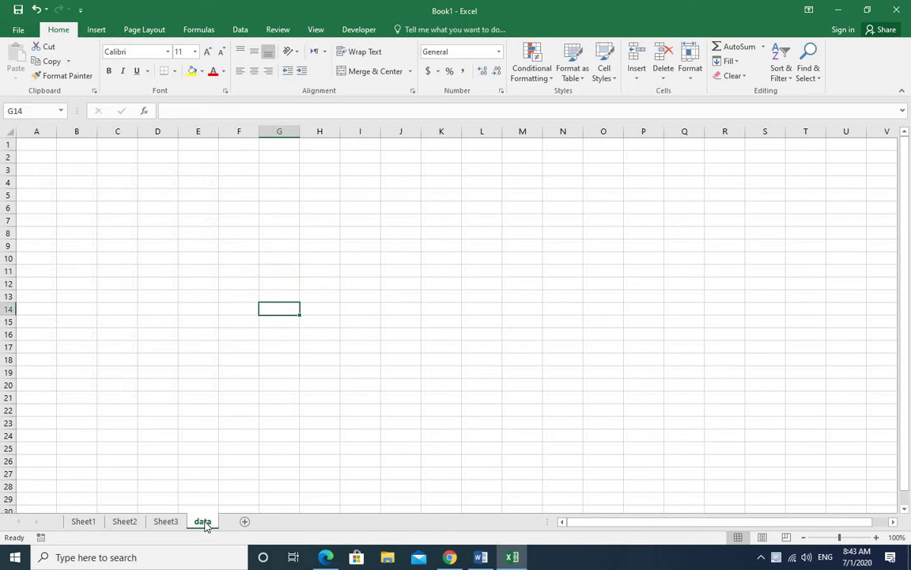
pyautogui.click(87, 523)
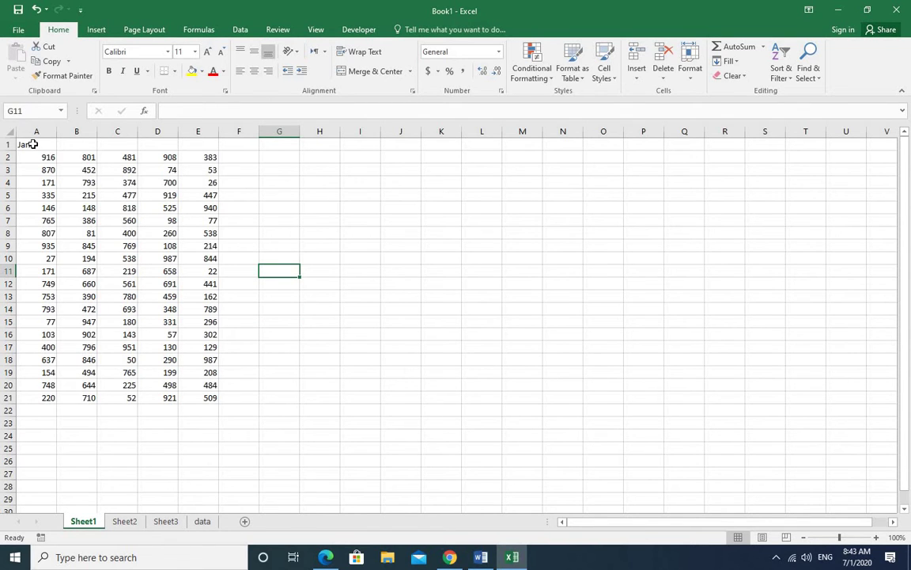
pyautogui.moveTo(32, 144); pyautogui.dragTo(210, 391)
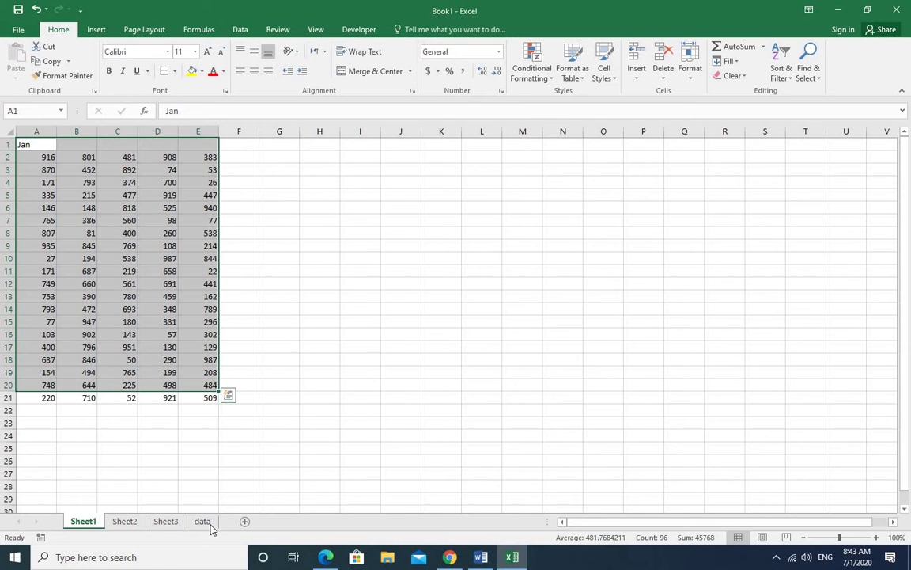
pyautogui.click(202, 523)
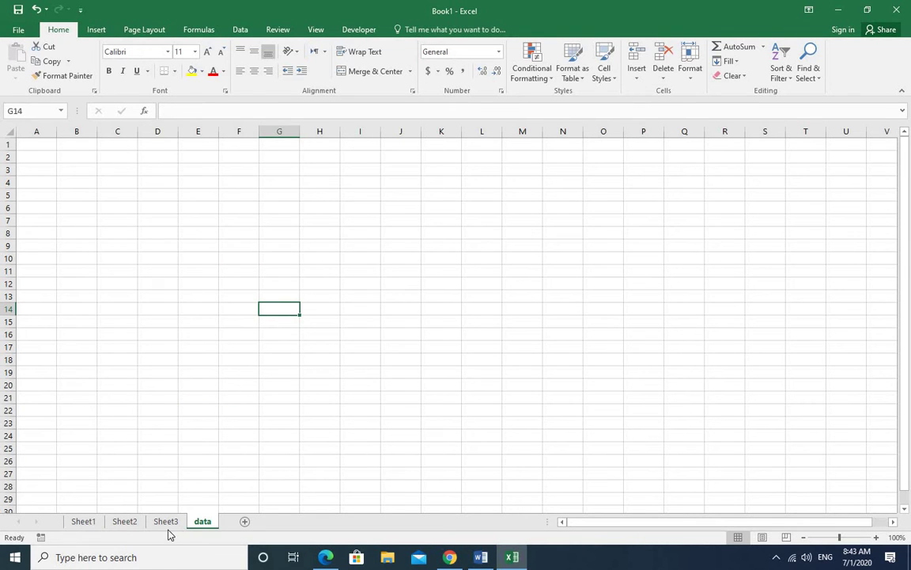
pyautogui.click(124, 524)
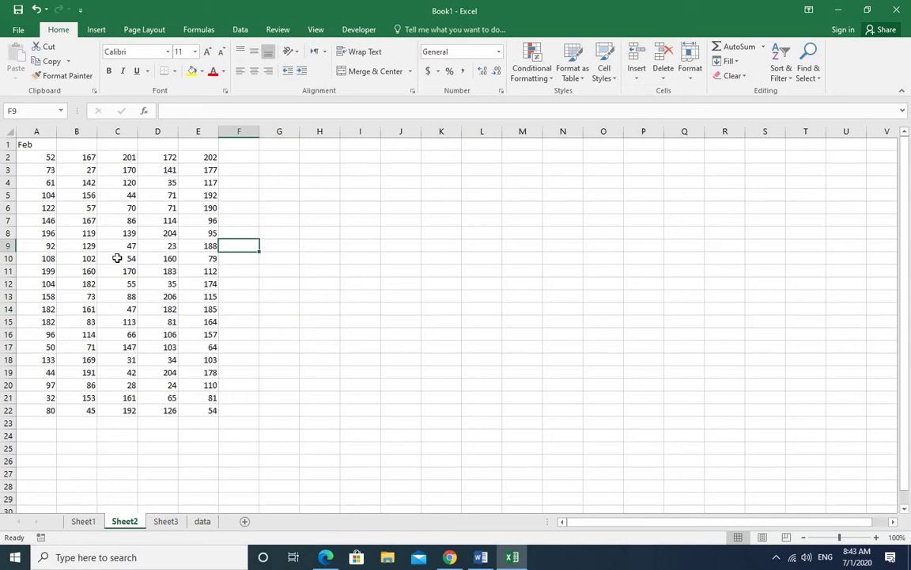
pyautogui.click(203, 521)
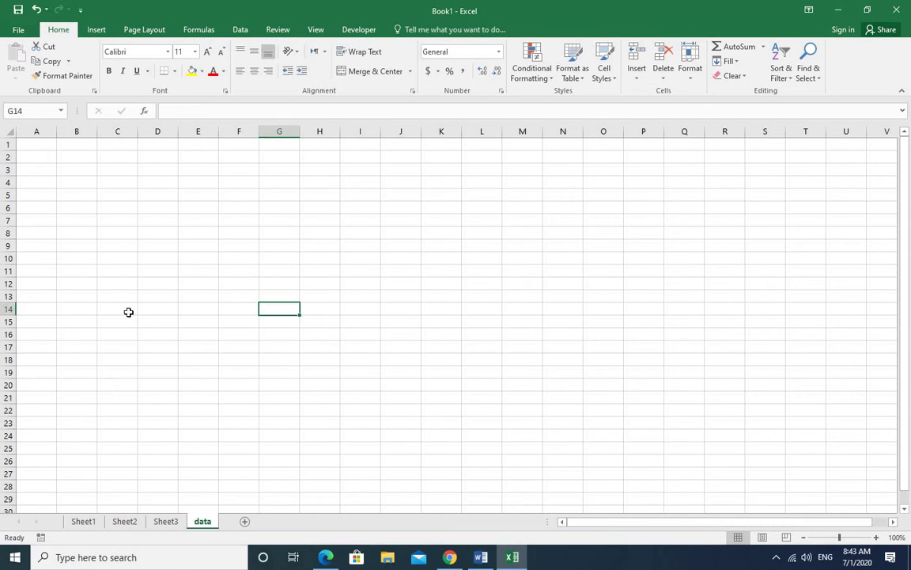
pyautogui.click(165, 522)
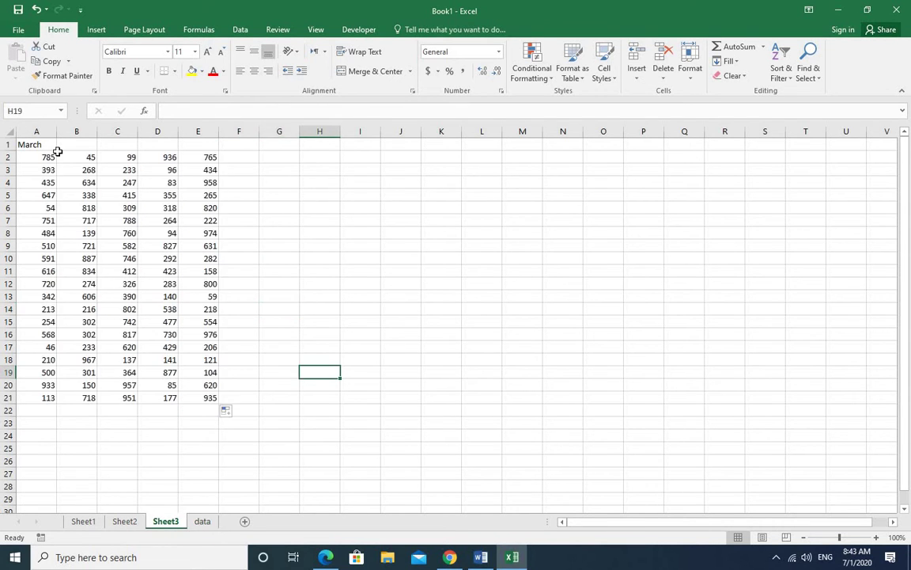
pyautogui.click(203, 520)
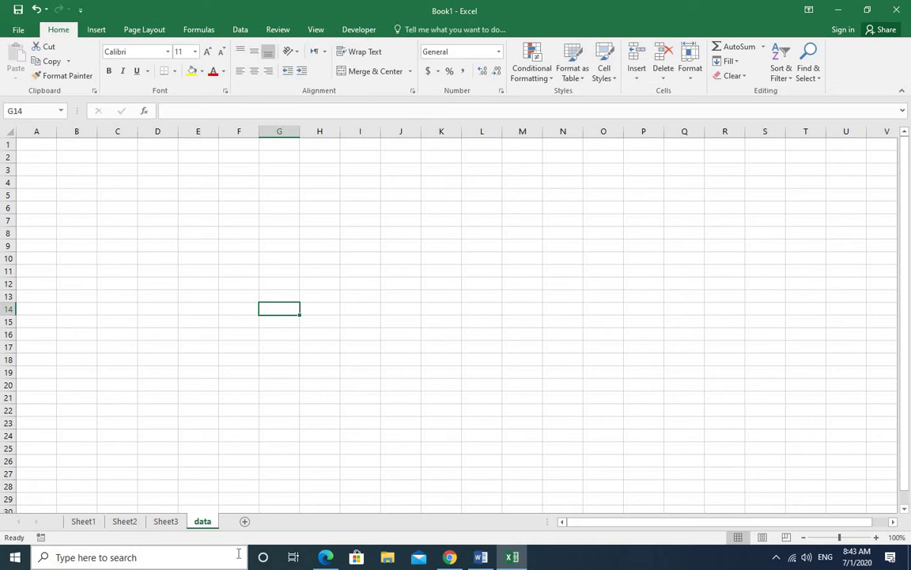
# Copy the Jan table A1:E21 from Sheet1 to the data sheet, starting at cell A1.
pyautogui.click(83, 522)
pyautogui.click(361, 294)
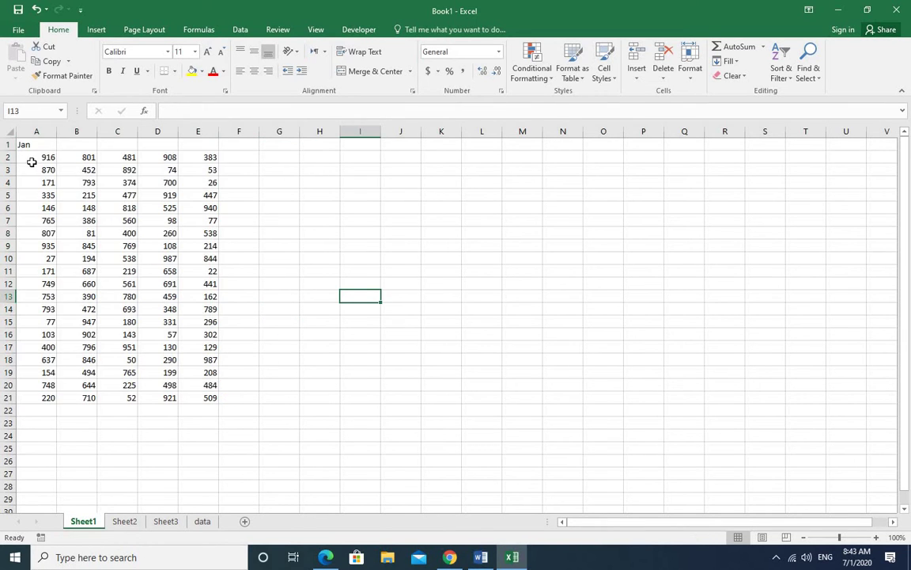
pyautogui.moveTo(24, 144); pyautogui.dragTo(207, 397)
pyautogui.hotkey('ctrl', 'c')
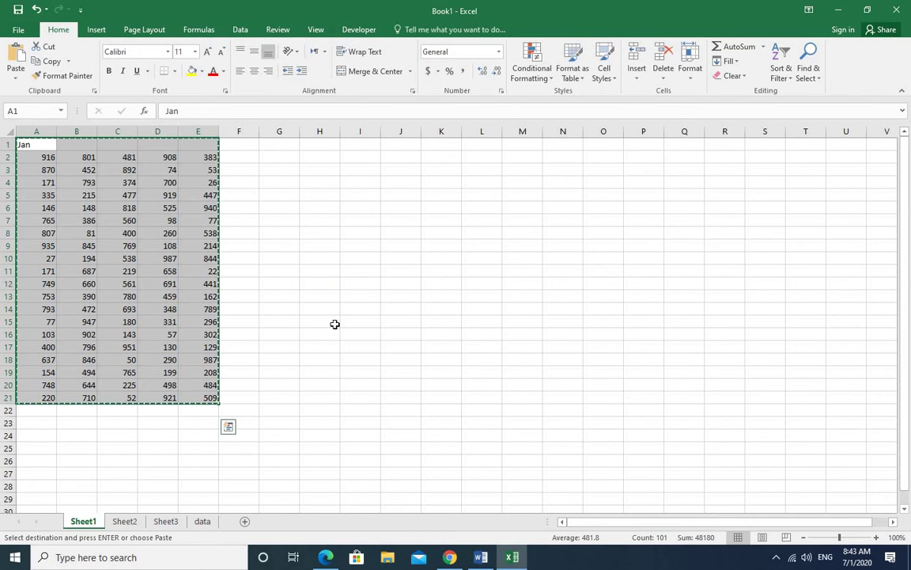
pyautogui.click(203, 523)
pyautogui.click(35, 148)
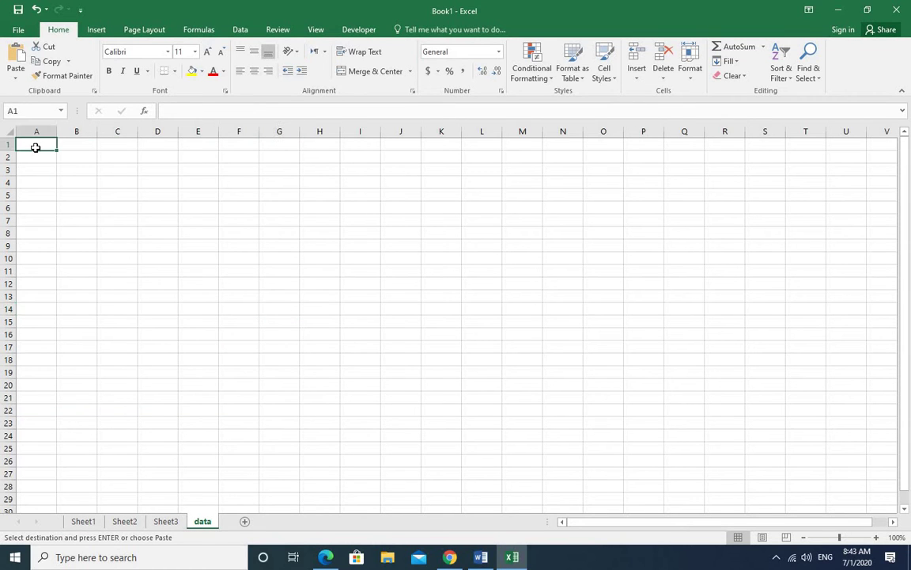
pyautogui.hotkey('ctrl', 'v')
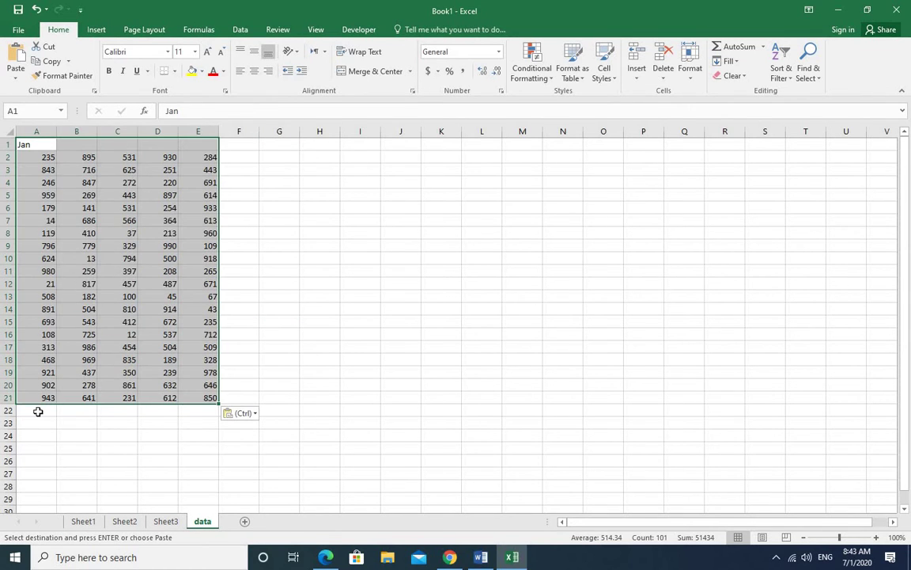
# Copy the Feb table A1:E22 from Sheet2 to the data sheet, directly below the Jan data at cell A22.
pyautogui.click(123, 521)
pyautogui.moveTo(28, 145); pyautogui.dragTo(210, 409)
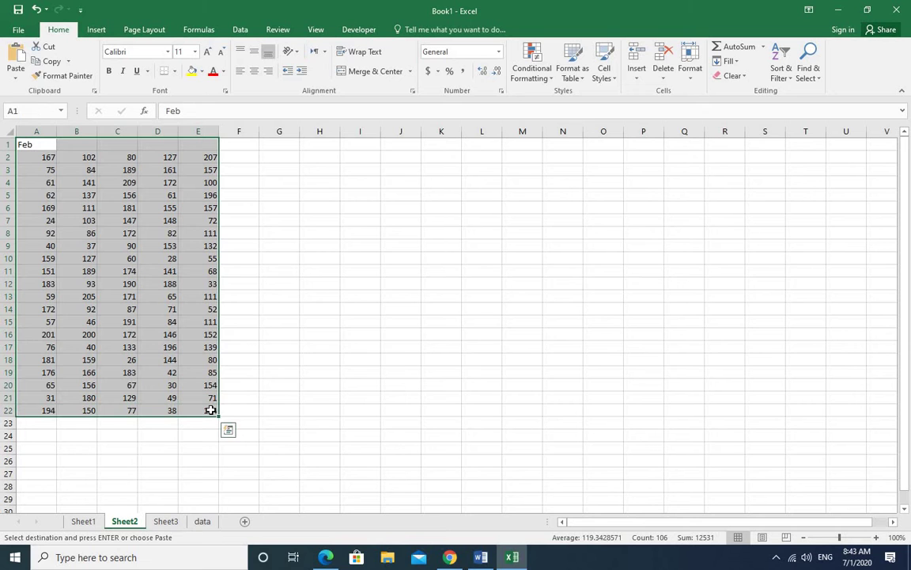
pyautogui.click(203, 522)
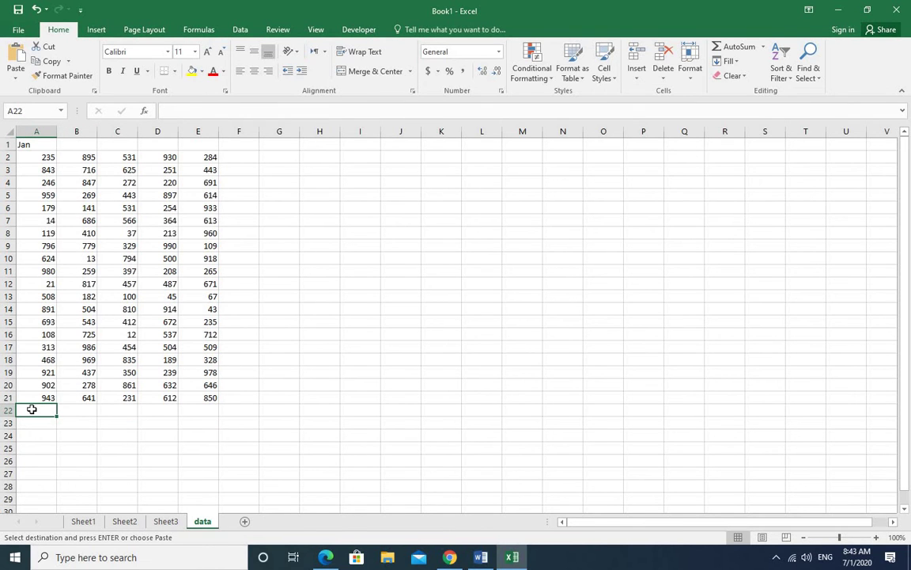
pyautogui.hotkey('ctrl', 'v')
# Copy the March table A1:E21 from Sheet3 to the data sheet, directly below the Feb data at cell A44.
pyautogui.scroll(-9, 234, 429)
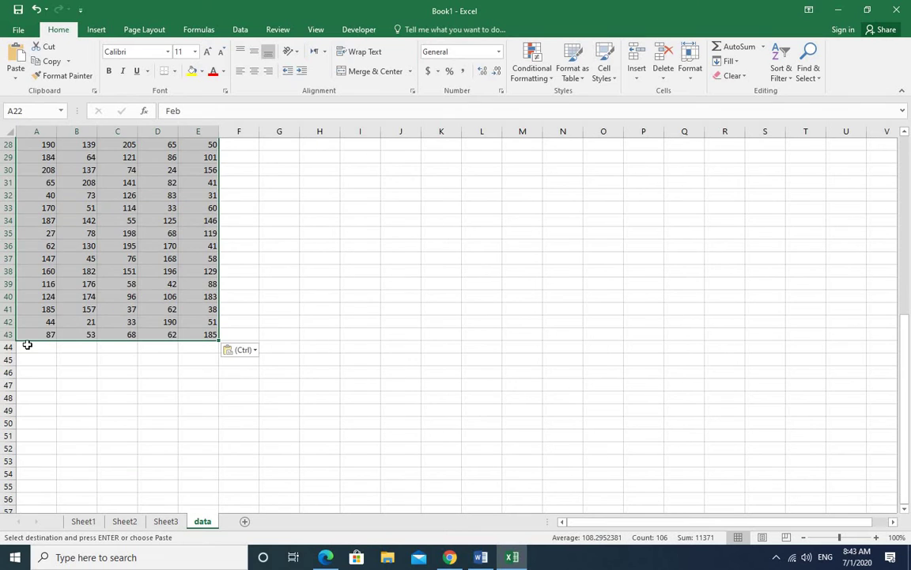
pyautogui.click(27, 345)
pyautogui.click(168, 510)
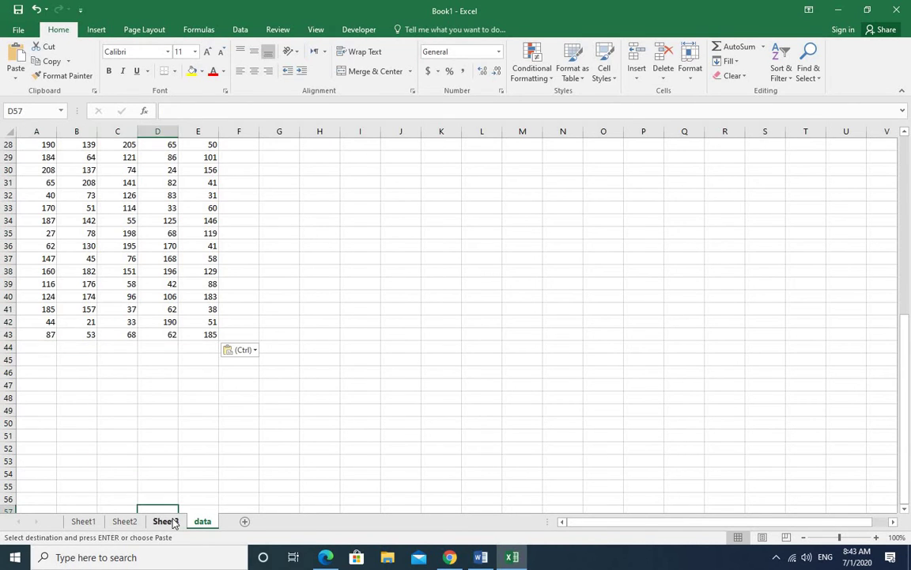
pyautogui.click(166, 521)
pyautogui.moveTo(33, 144); pyautogui.dragTo(210, 397)
pyautogui.press('Escape')
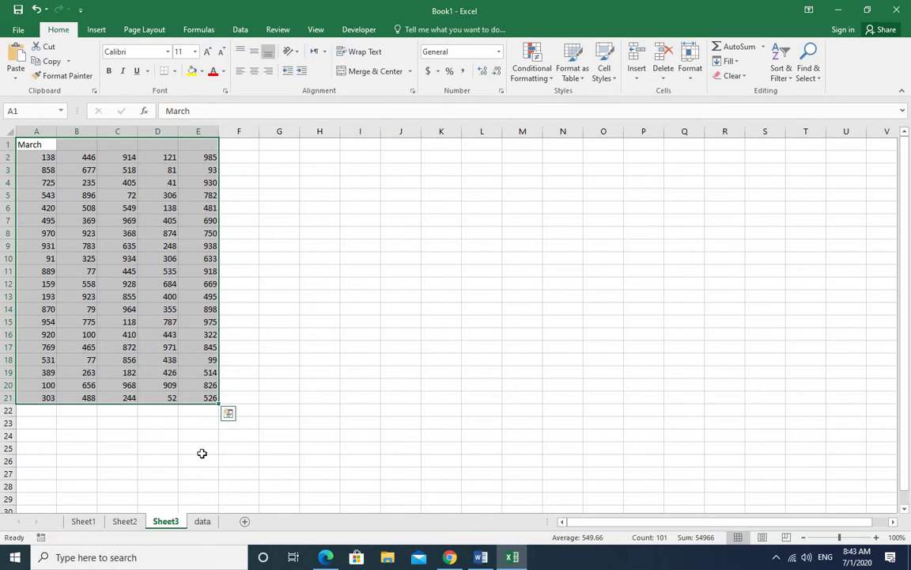
pyautogui.hotkey('ctrl', 'c')
pyautogui.click(203, 520)
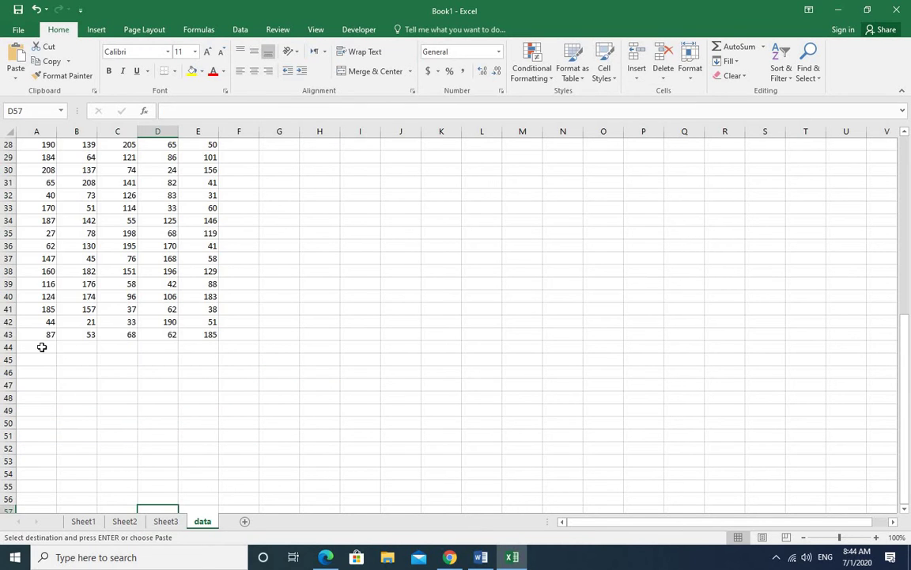
pyautogui.click(42, 347)
pyautogui.hotkey('ctrl', 'v')
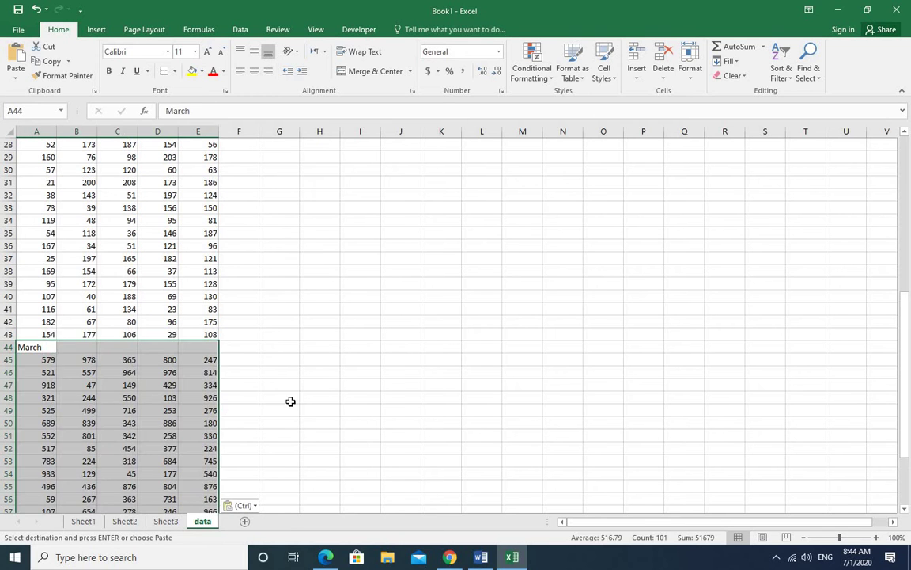
# Review the stacked Jan, Feb and March tables on the data sheet from the end back to the first row.
pyautogui.click(281, 397)
pyautogui.scroll(-6, 424, 490)
pyautogui.scroll(5, 425, 491)
pyautogui.scroll(10, 425, 487)
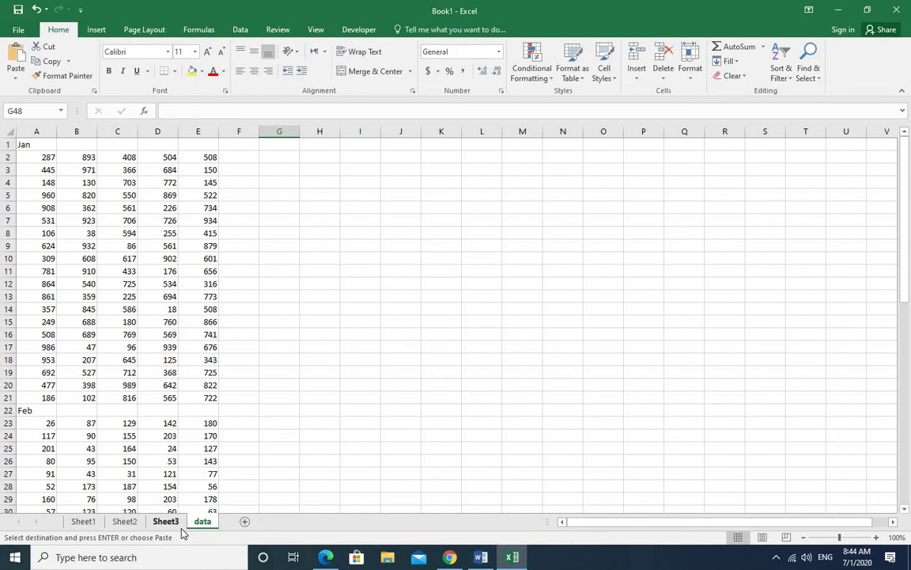
# Inspect the Jan table on Sheet1, highlighting rows 4, 9, 13 and 19 one after another.
pyautogui.click(83, 521)
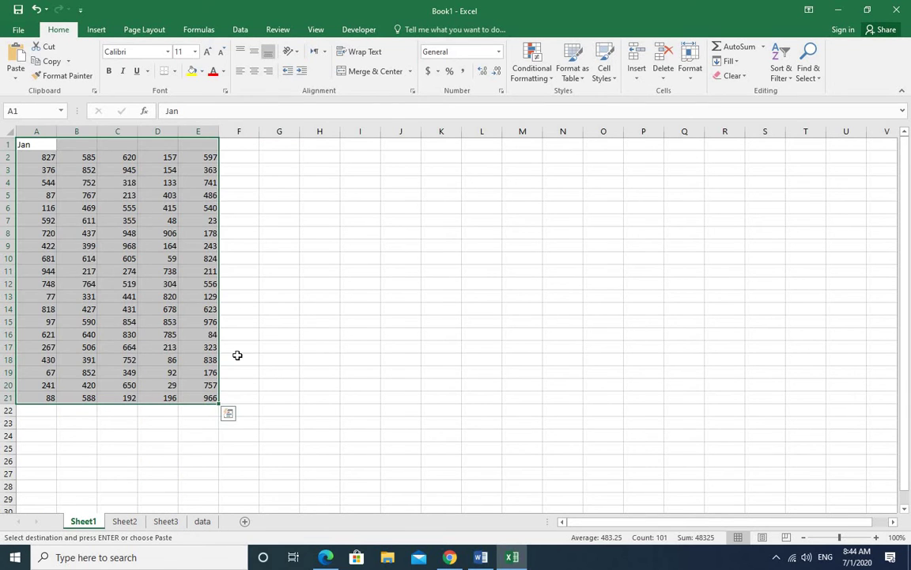
pyautogui.click(279, 309)
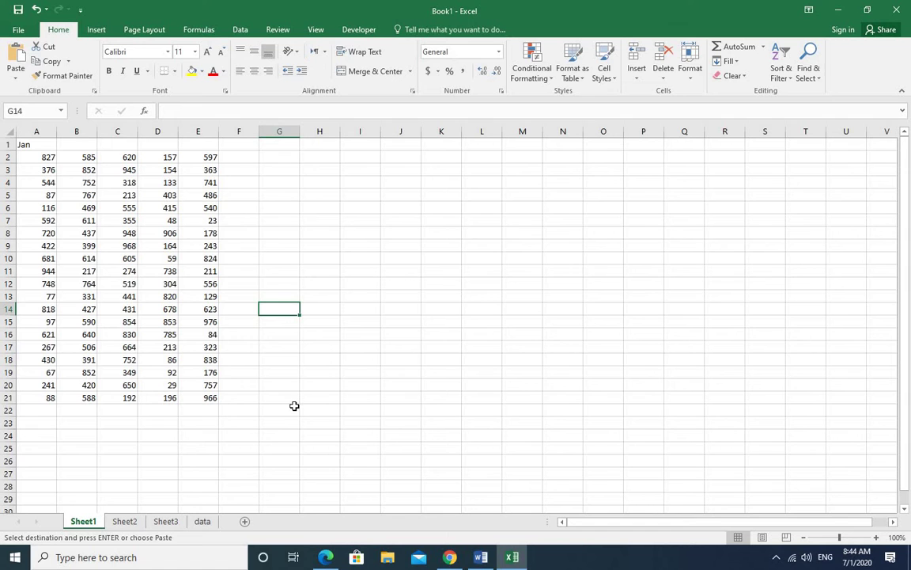
pyautogui.click(3, 182)
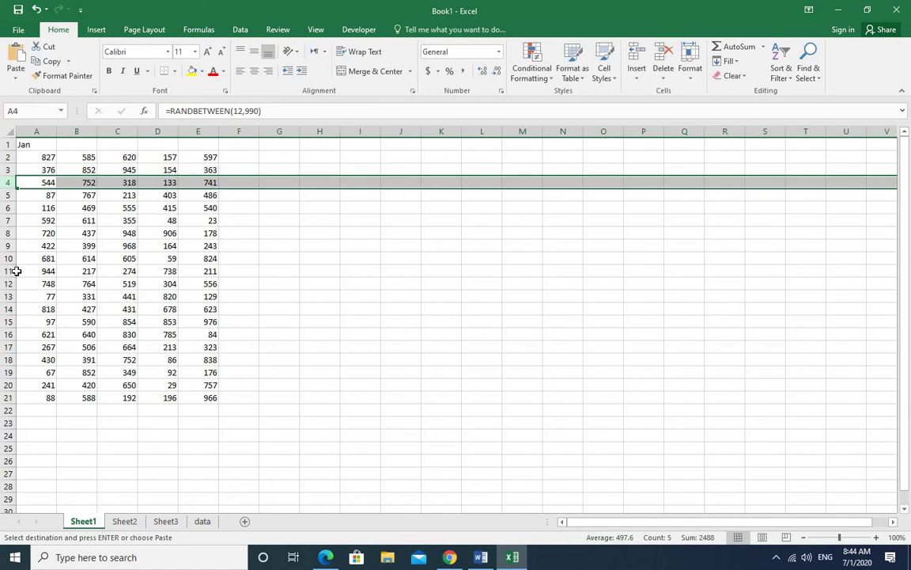
pyautogui.click(6, 245)
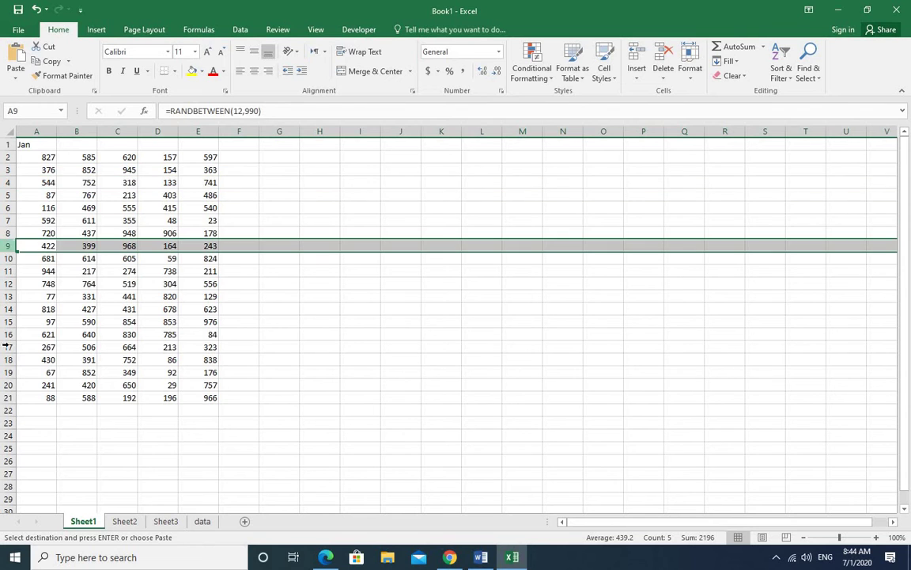
pyautogui.click(6, 296)
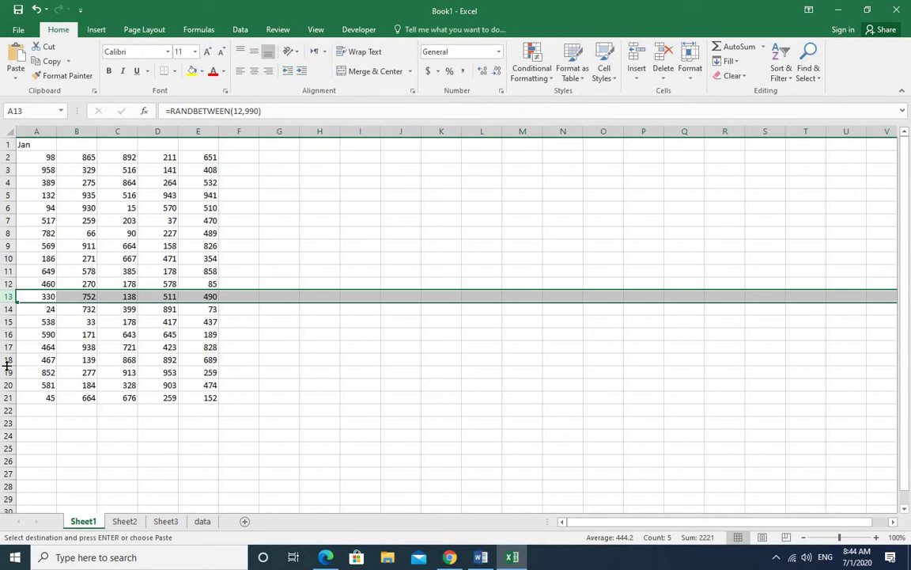
pyautogui.click(7, 372)
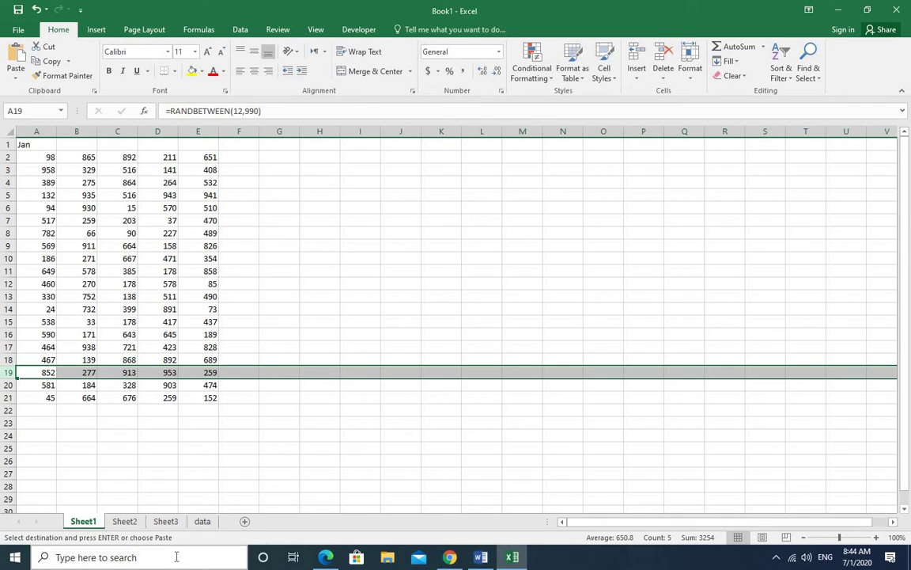
# Undo the three table pastes on the data sheet and the March entries on Sheet3, and check the data sheet.
pyautogui.click(204, 521)
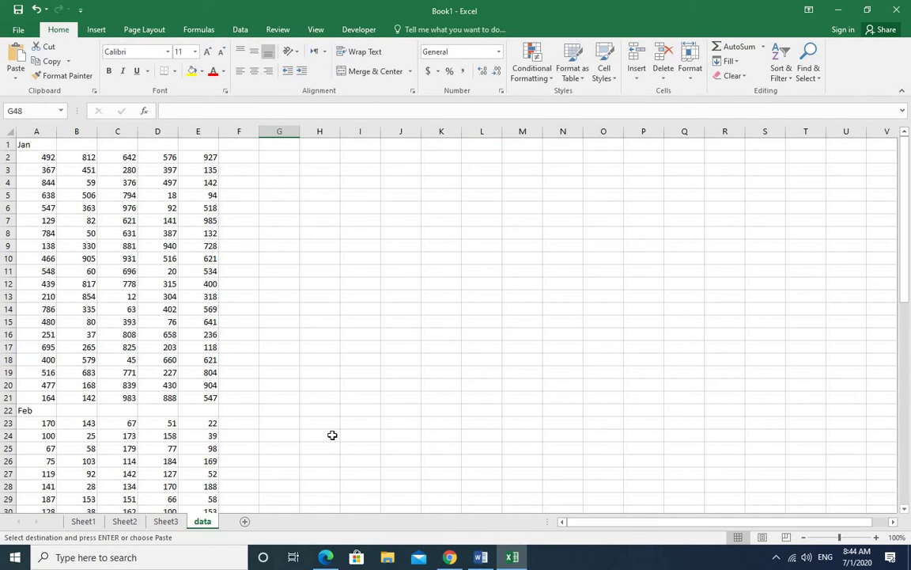
pyautogui.hotkey('ctrl', 'z')
pyautogui.hotkey('ctrl', 'z')
pyautogui.hotkey('ctrl', 'z')
pyautogui.hotkey('ctrl', 'z')
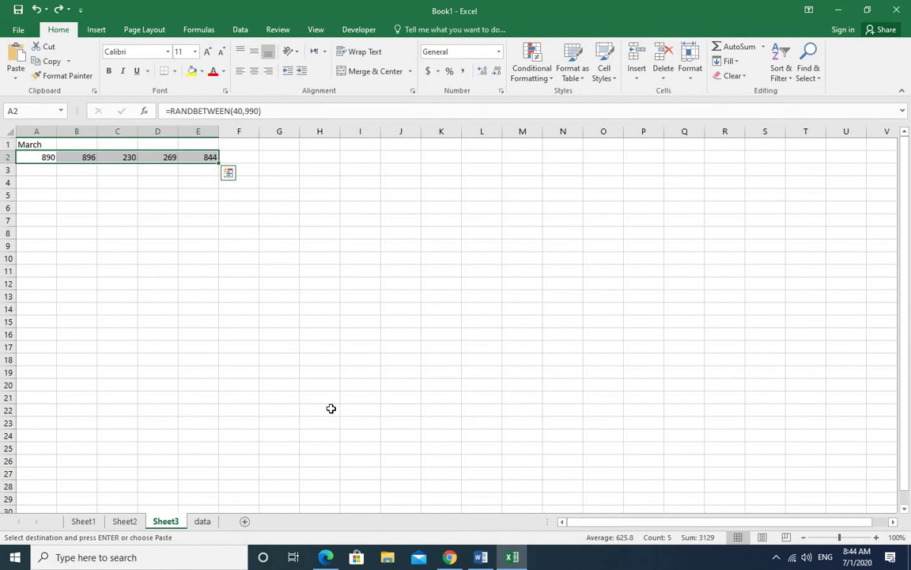
pyautogui.hotkey('ctrl', 'z')
pyautogui.hotkey('ctrl', 'z')
pyautogui.hotkey('ctrl', 'z')
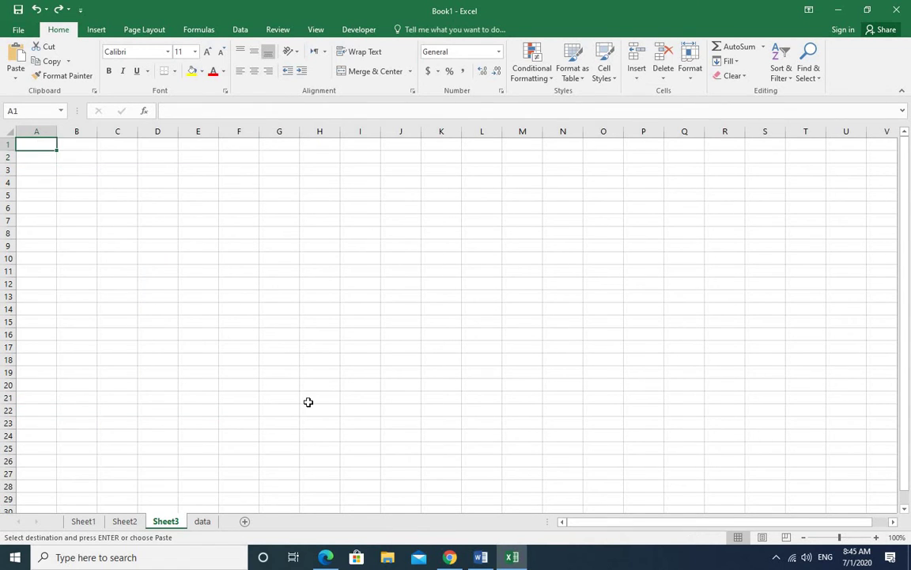
pyautogui.click(202, 522)
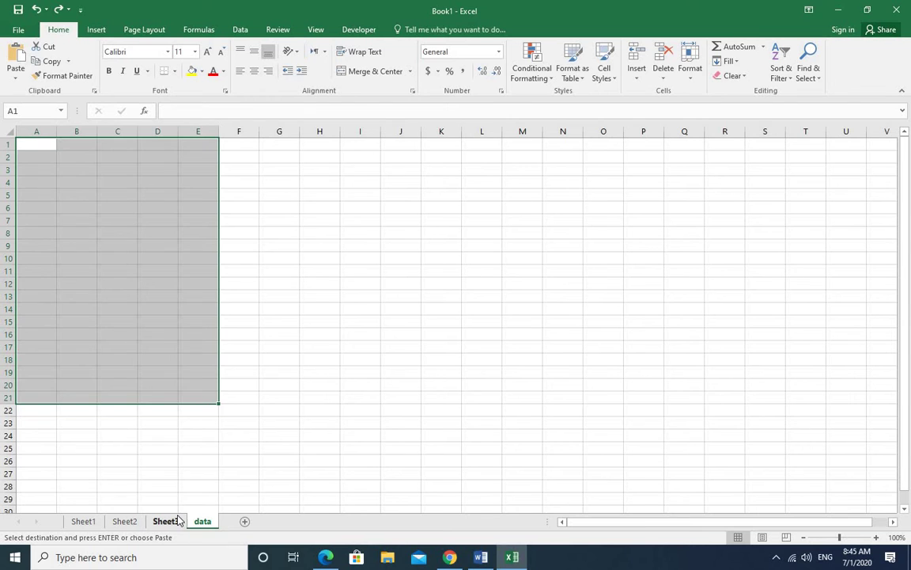
# Redo the March table entries on Sheet3 through row 21 and return to the data sheet.
pyautogui.click(176, 521)
pyautogui.hotkey('ctrl', 'y')
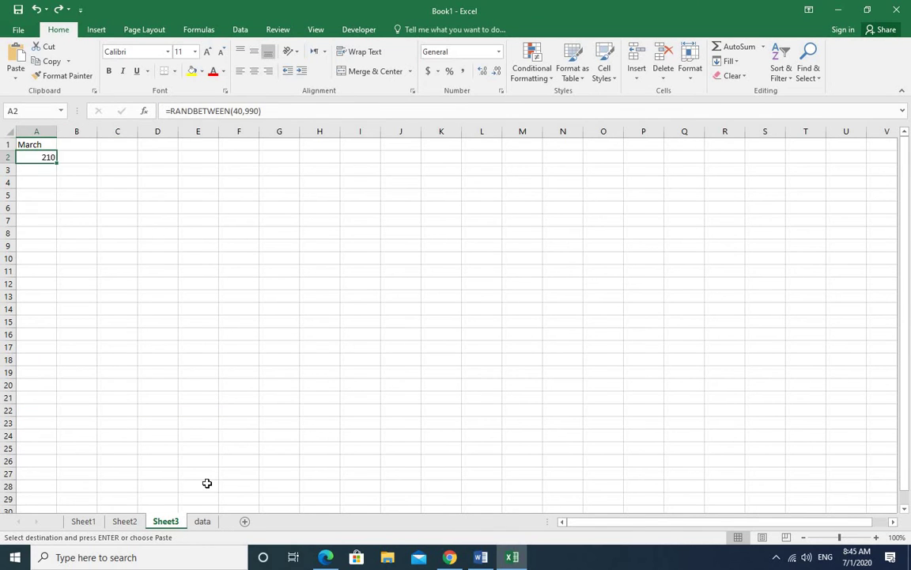
pyautogui.hotkey('ctrl', 'y')
pyautogui.hotkey('ctrl', 'y')
pyautogui.click(425, 342)
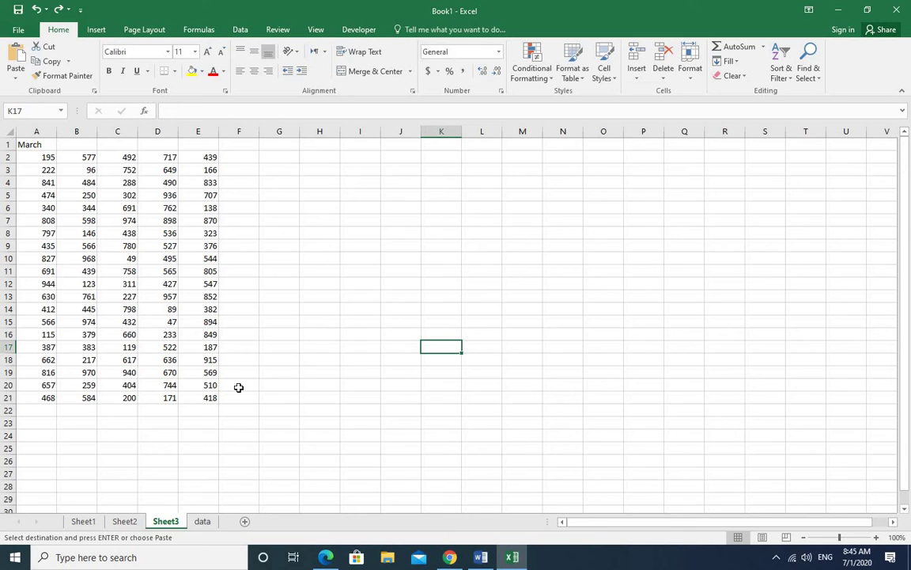
pyautogui.click(204, 522)
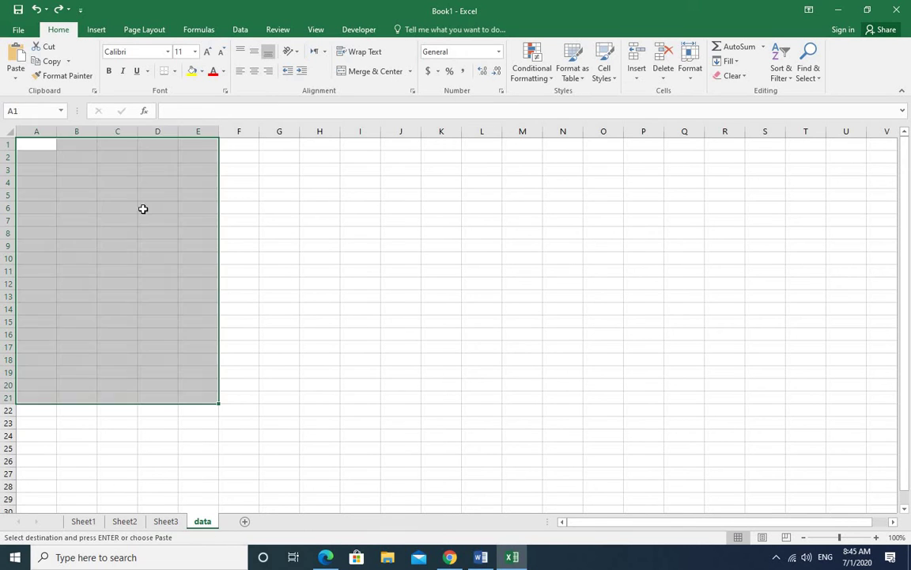
# Show the Office Clipboard and clear all its collected items.
pyautogui.click(317, 308)
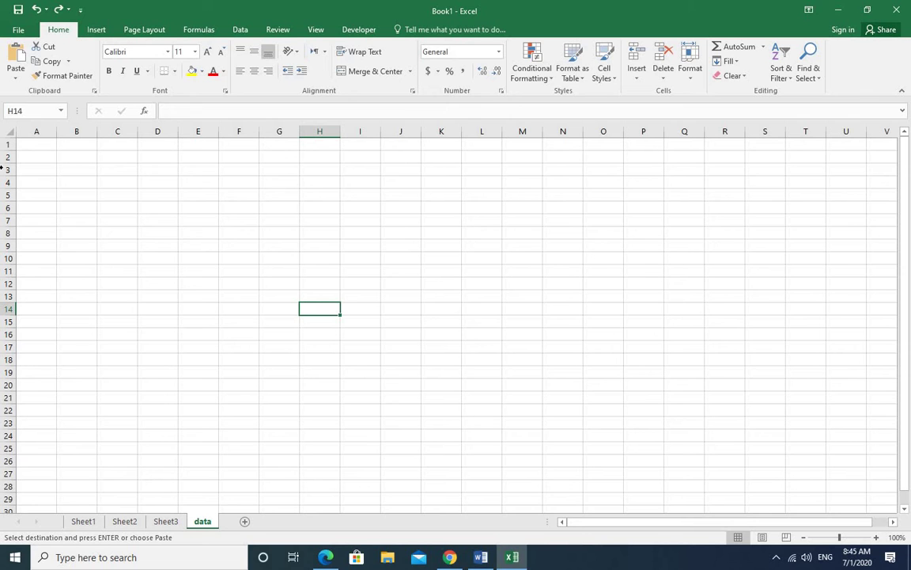
pyautogui.click(94, 90)
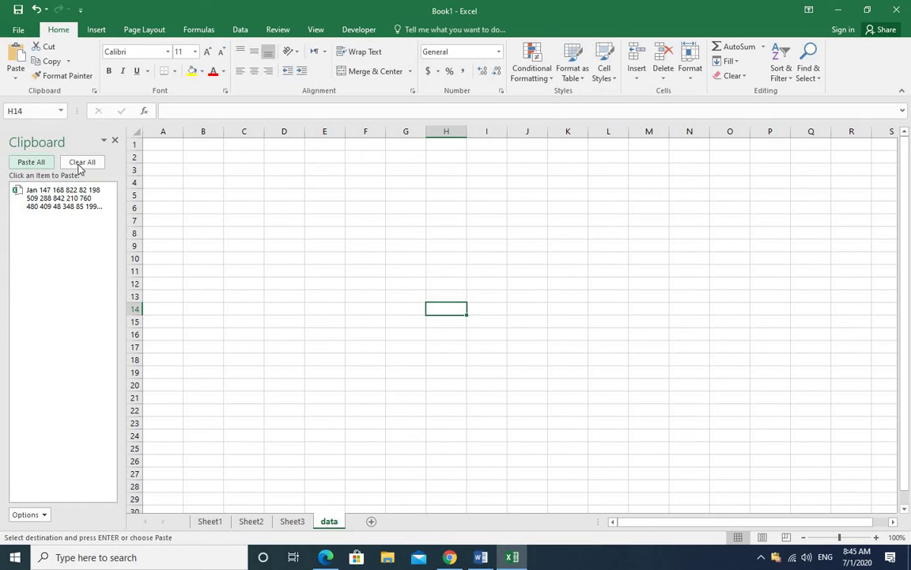
pyautogui.click(71, 164)
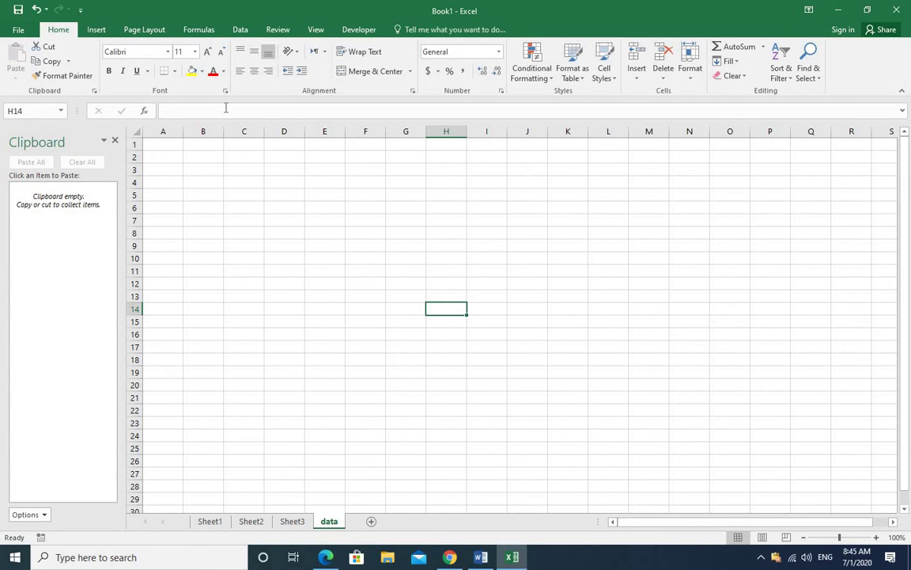
# Copy the Jan table A1:E21 on Sheet1 to the Office Clipboard.
pyautogui.click(203, 522)
pyautogui.moveTo(162, 146); pyautogui.dragTo(340, 402)
pyautogui.moveTo(341, 404); pyautogui.dragTo(341, 404)
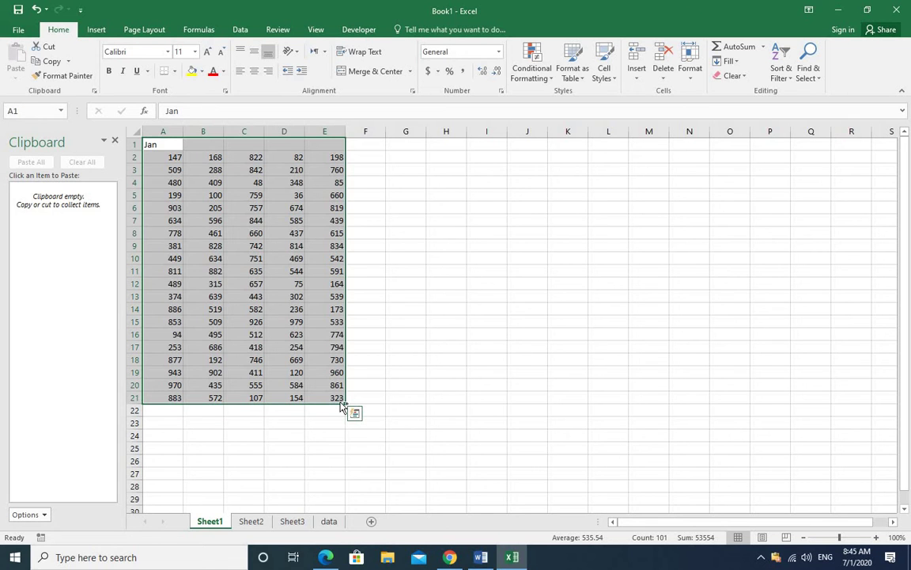
pyautogui.hotkey('ctrl', 'c')
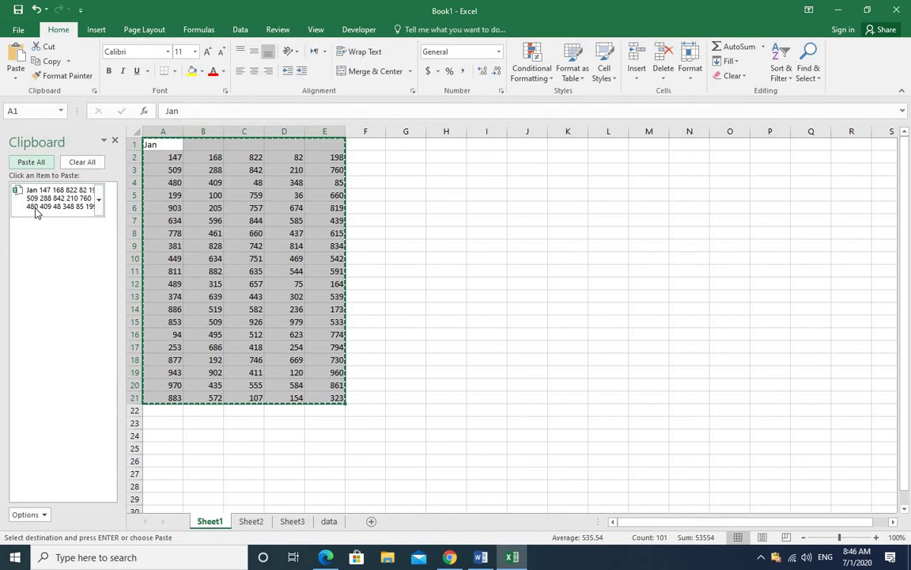
# Copy the Feb table A1:E22 on Sheet2 and the March table A1:E21 on Sheet3 to the Office Clipboard.
pyautogui.click(253, 525)
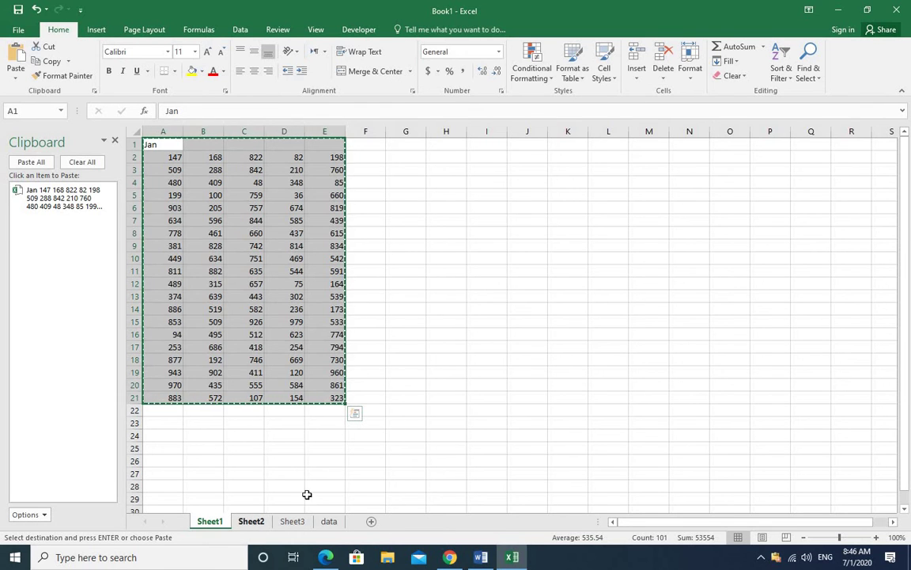
pyautogui.moveTo(202, 166); pyautogui.dragTo(329, 408)
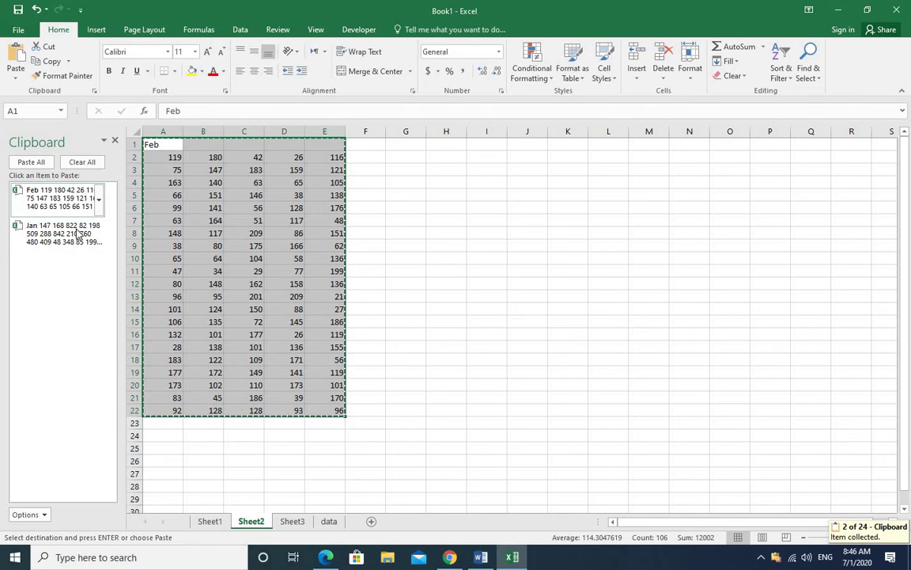
pyautogui.click(291, 523)
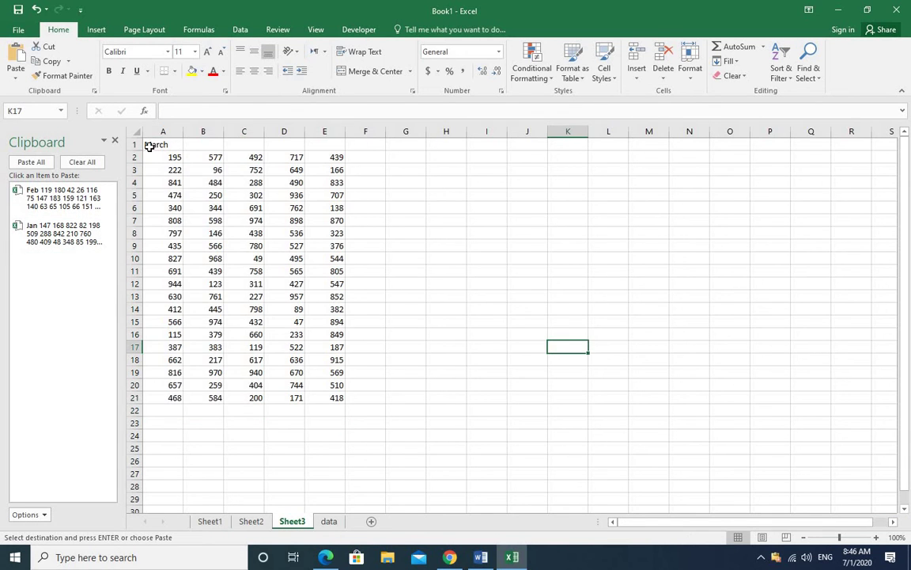
pyautogui.moveTo(158, 145); pyautogui.dragTo(317, 399)
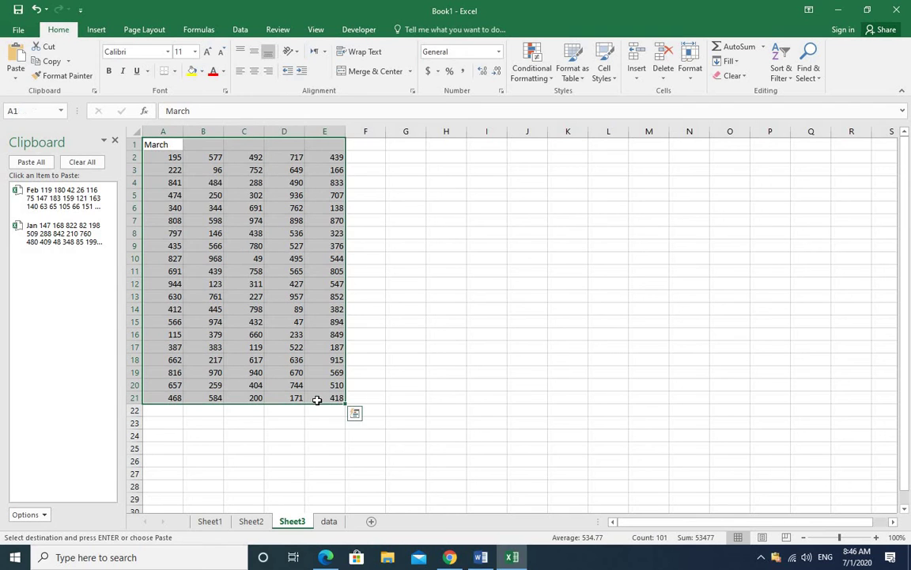
pyautogui.hotkey('ctrl', 'c')
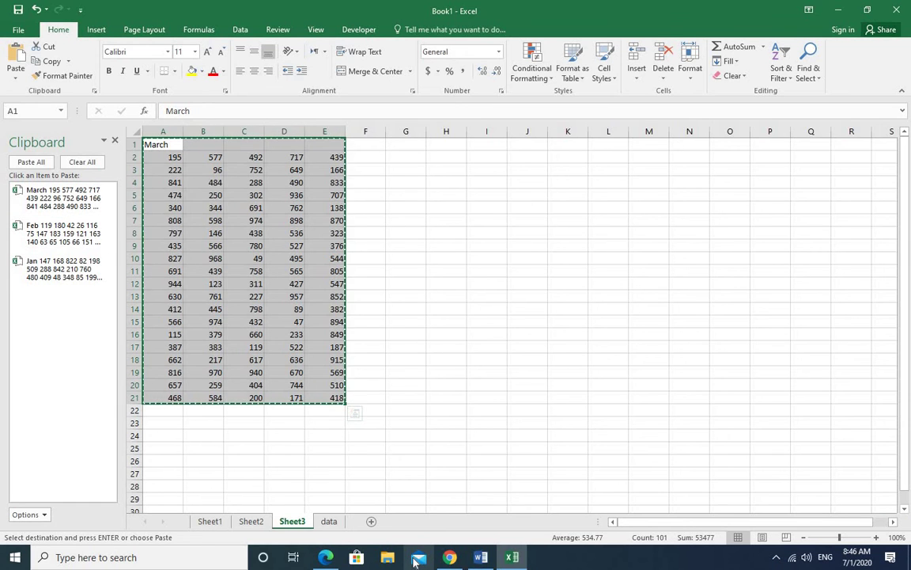
# Paste all collected clipboard items onto the data sheet starting at cell A1, and check the stacked list down to its end.
pyautogui.click(329, 522)
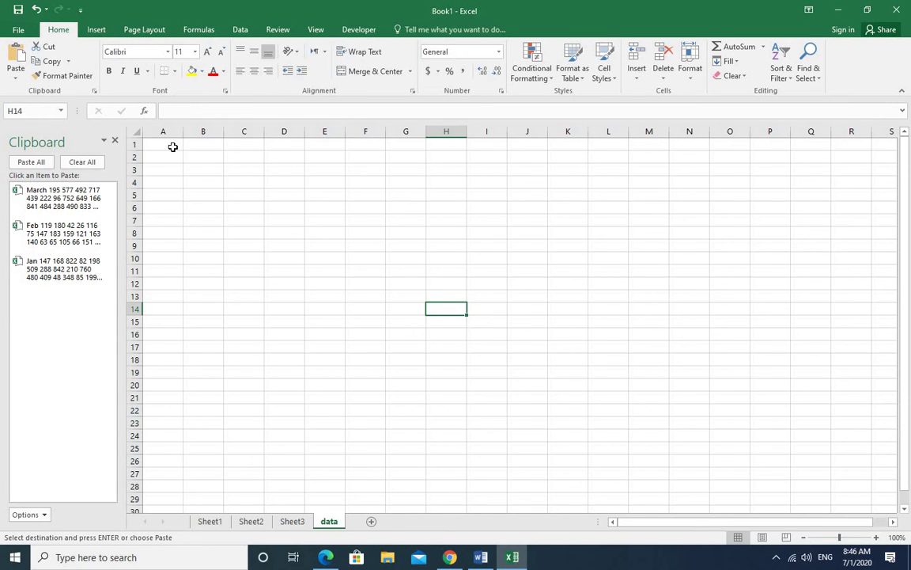
pyautogui.hotkey('ctrl', 'Home')
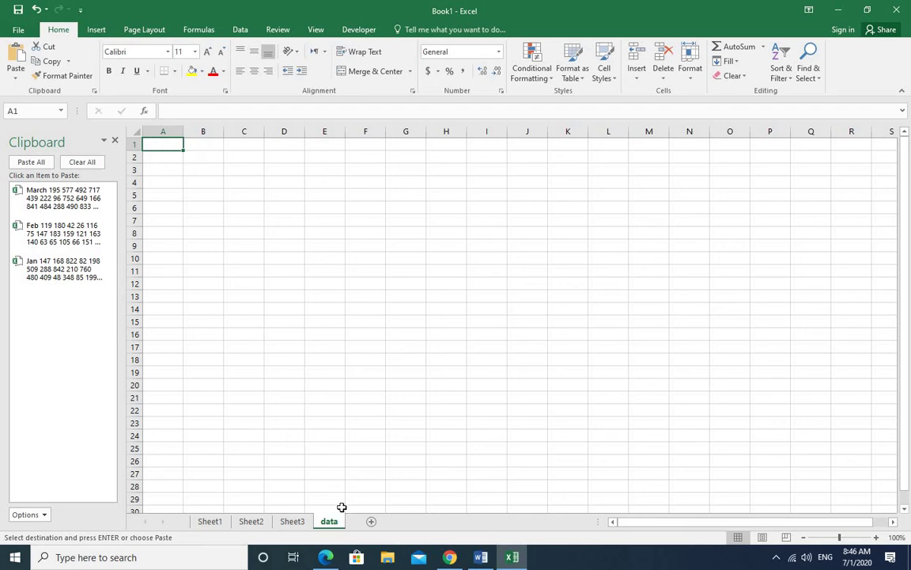
pyautogui.click(32, 163)
pyautogui.scroll(-20, 474, 420)
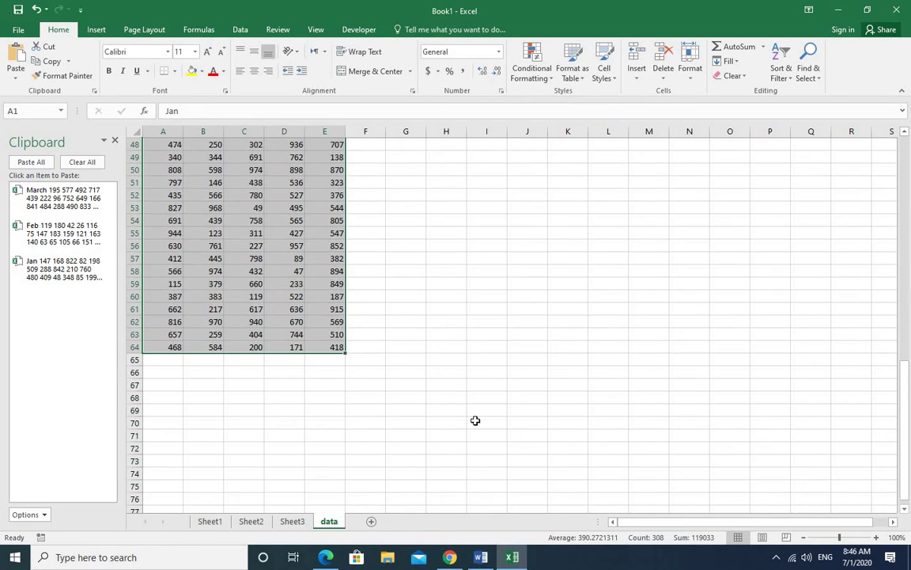
pyautogui.scroll(20, 475, 421)
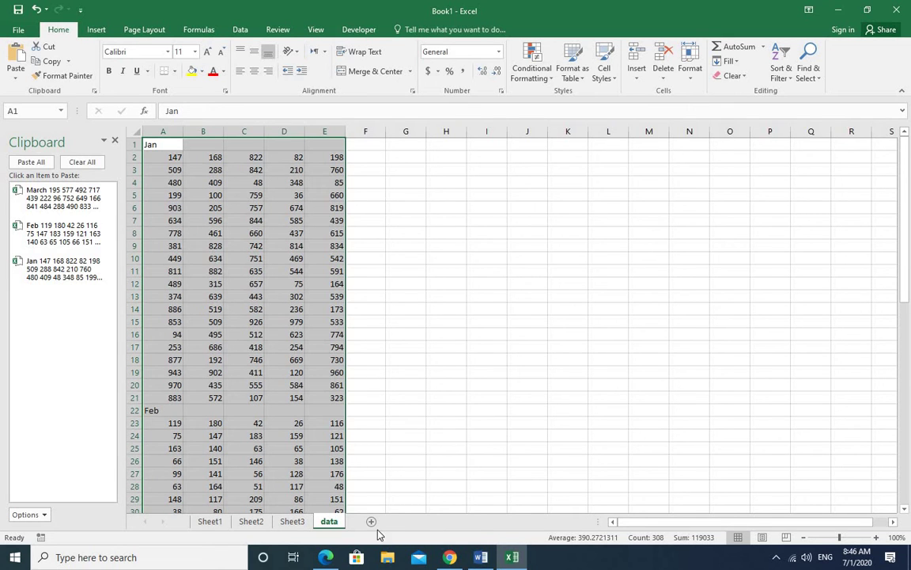
# Compare the Jan table on Sheet1 and the Feb table on Sheet2 with the pasted list on the data sheet.
pyautogui.click(208, 524)
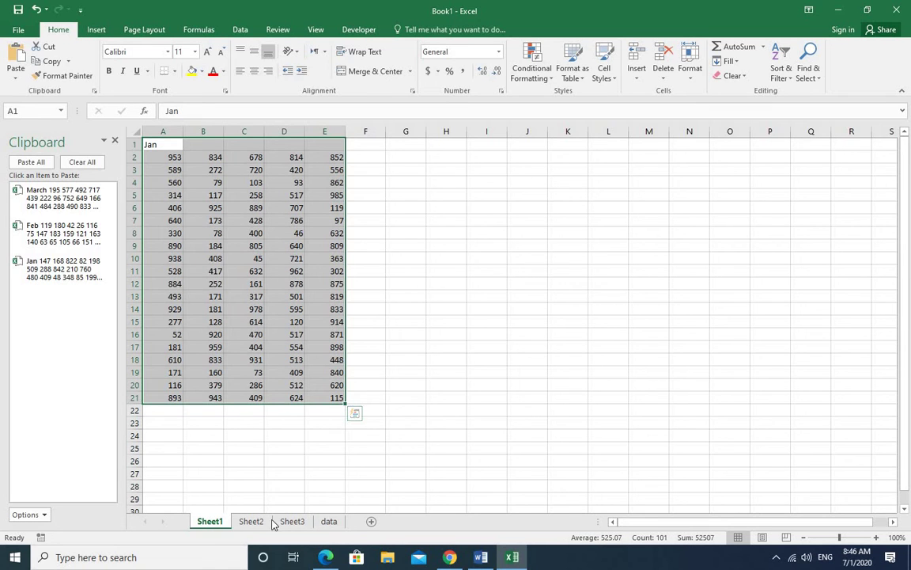
pyautogui.click(330, 522)
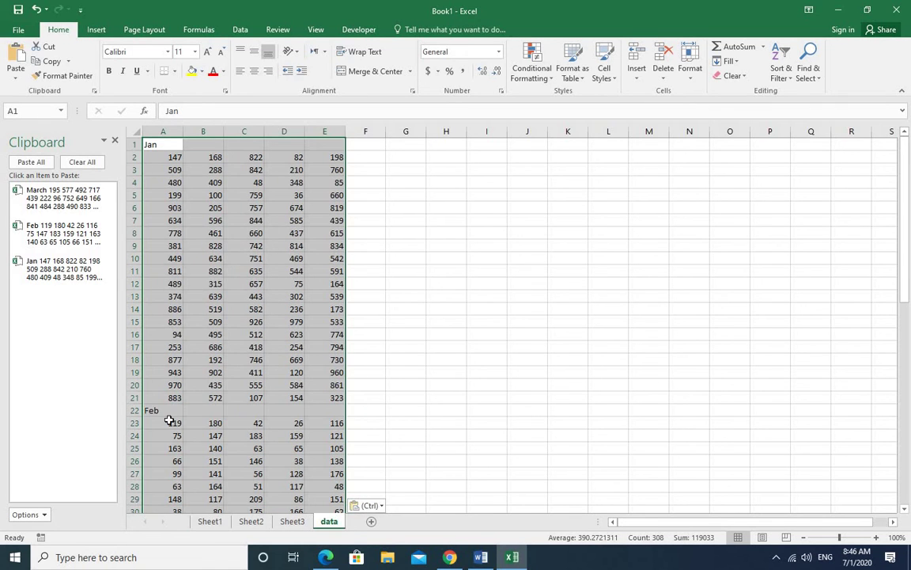
pyautogui.click(251, 522)
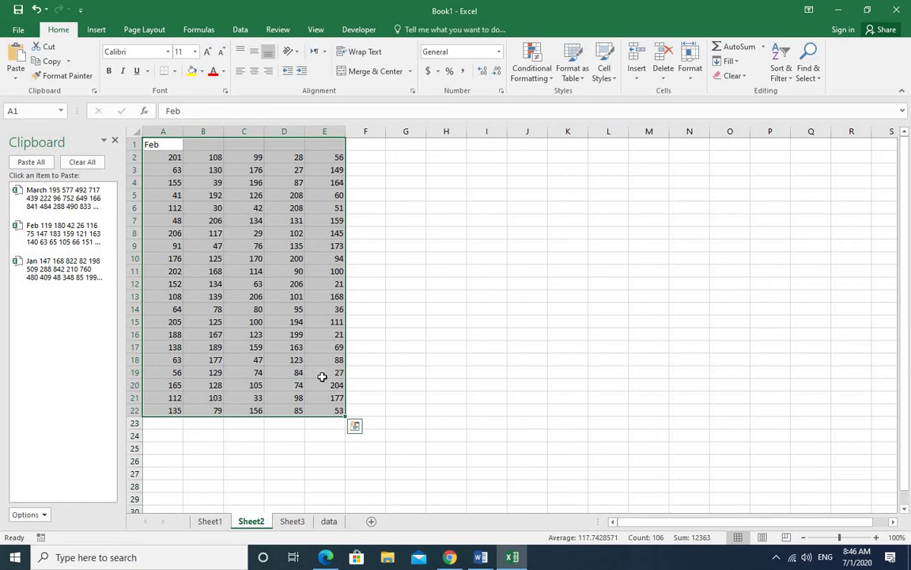
pyautogui.click(329, 521)
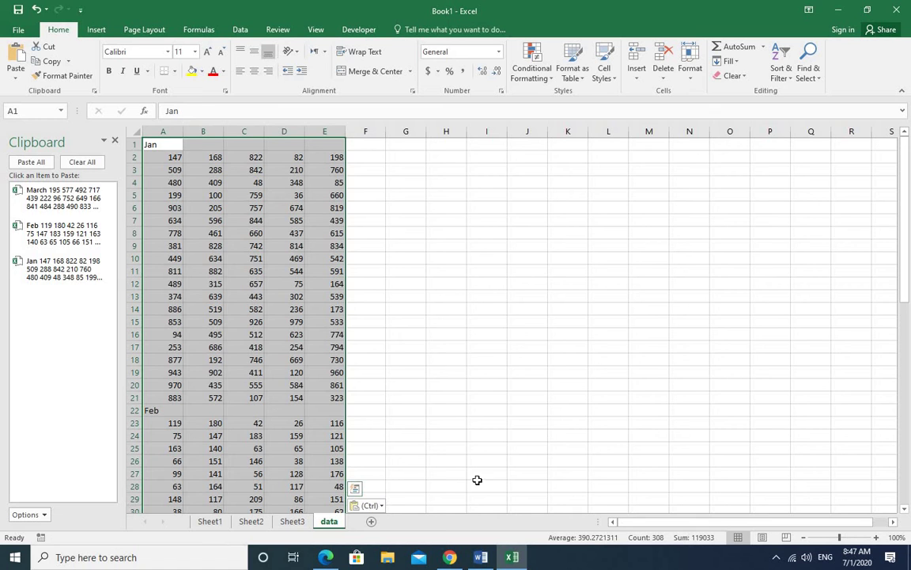
# Switch to Document1 in Word, look through its pages and clear all items from the Office Clipboard.
pyautogui.click(485, 558)
pyautogui.scroll(-7, 663, 312)
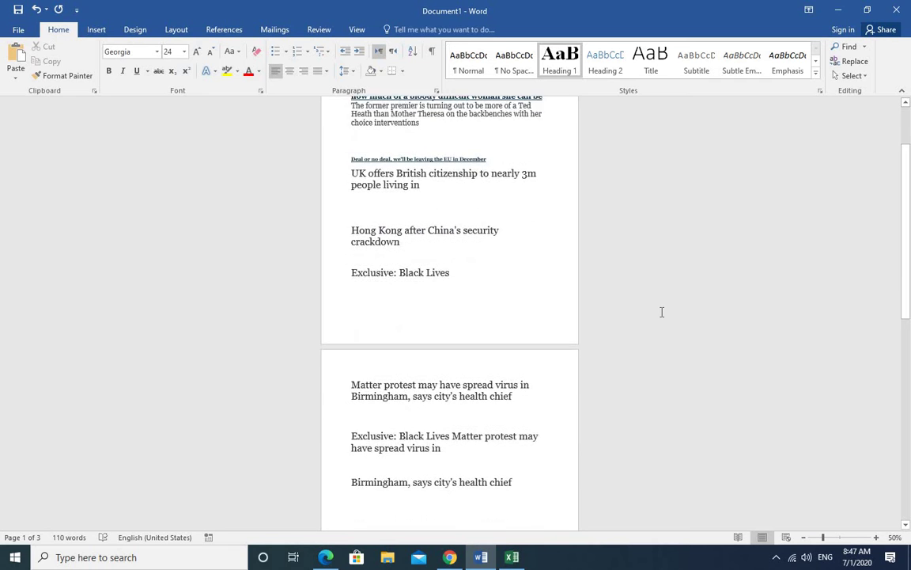
pyautogui.scroll(-2, 595, 323)
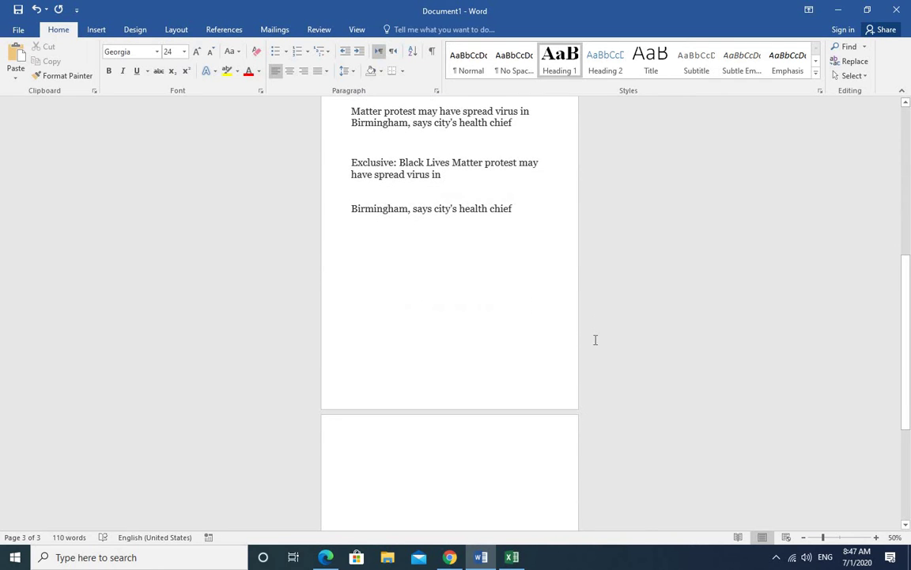
pyautogui.scroll(9, 609, 357)
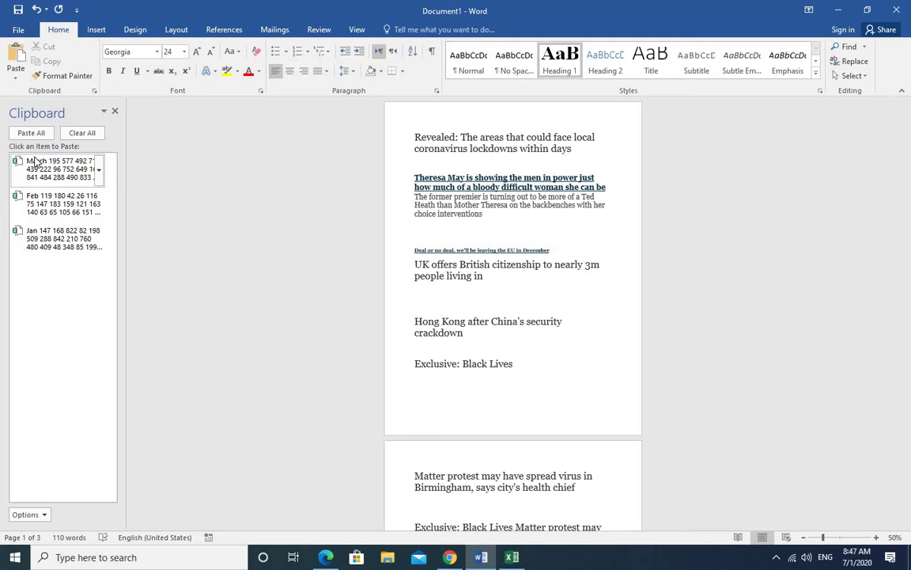
pyautogui.click(82, 132)
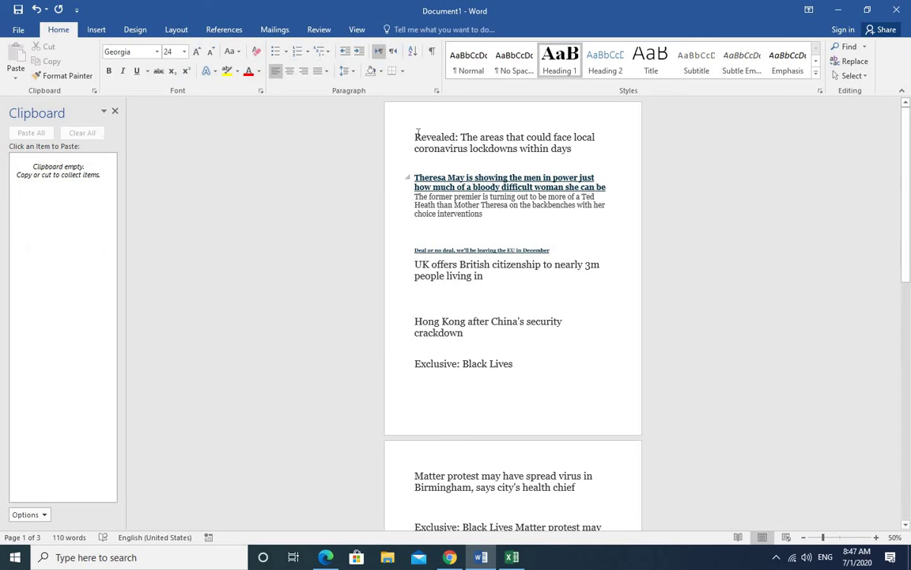
# Copy the headlines "Revealed: The areas that could face local coronavirus lockdowns within days" and "UK offers British citizenship to nearly 3m people living in" separately.
pyautogui.moveTo(416, 136); pyautogui.dragTo(576, 152)
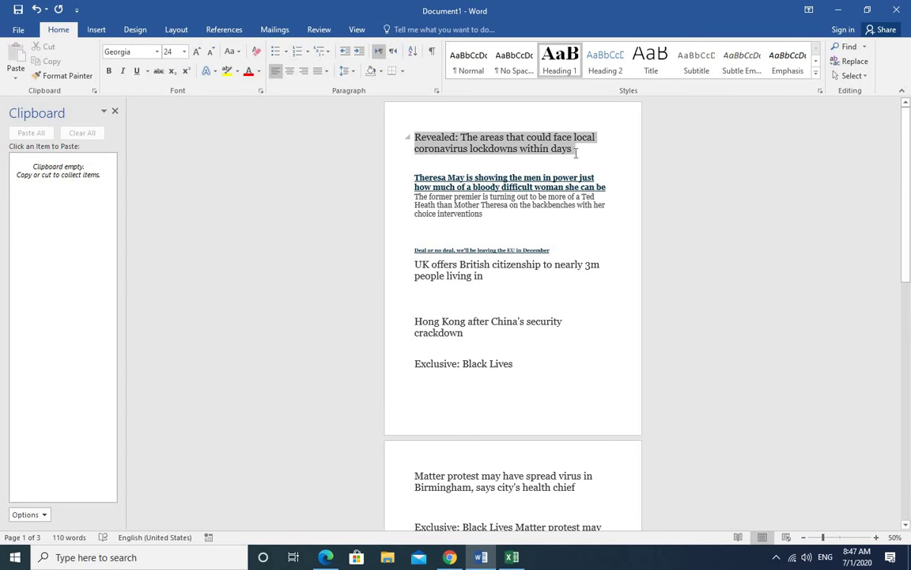
pyautogui.hotkey('ctrl', 'c')
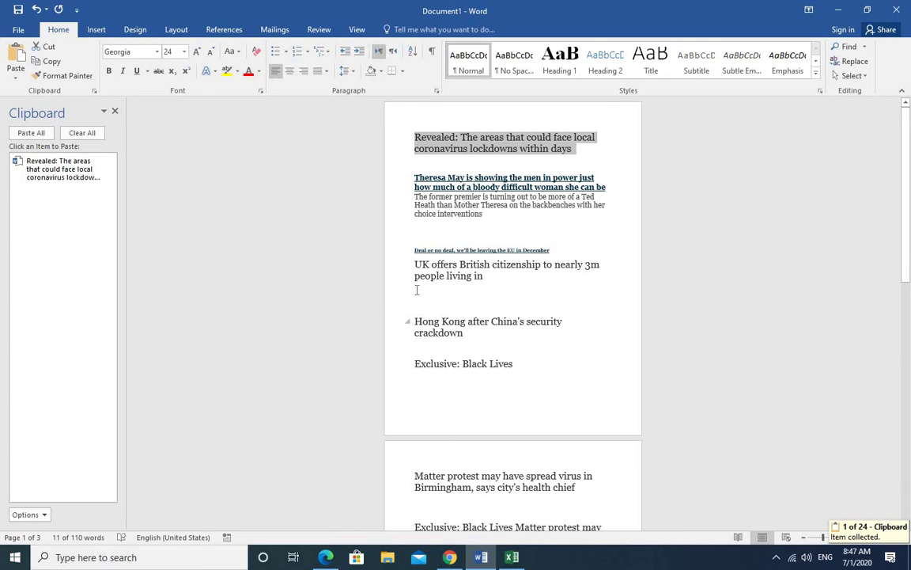
pyautogui.tripleClick(482, 276)
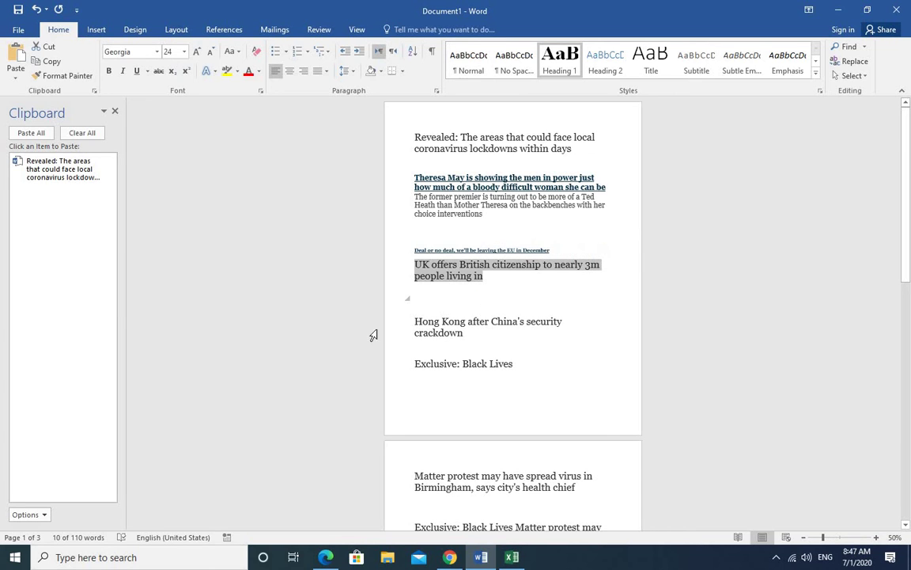
pyautogui.hotkey('ctrl', 'c')
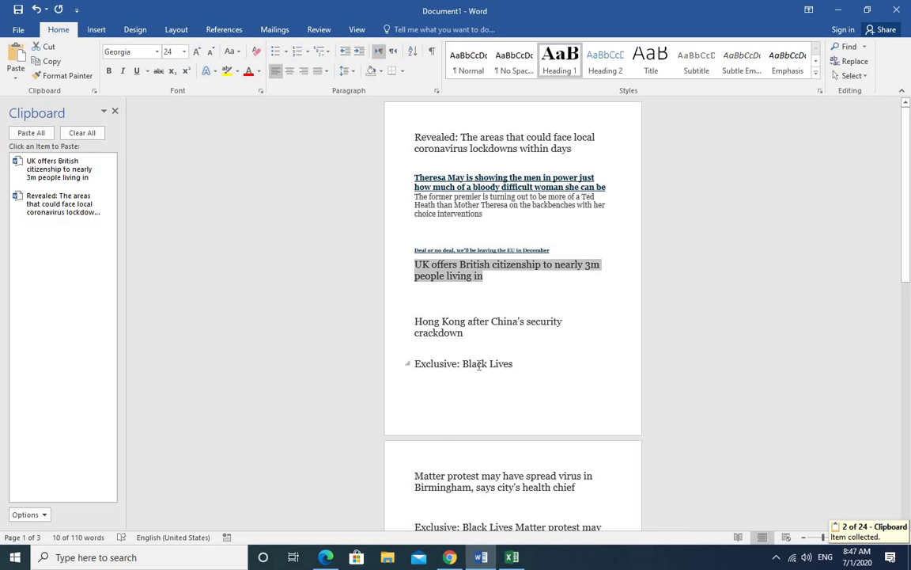
# Copy "Exclusive: Black Lives" on page 1 and "Exclusive: Black Lives Matter protest may have spread virus in" on page 2 as separate clipboard items.
pyautogui.moveTo(414, 364); pyautogui.dragTo(516, 365)
pyautogui.hotkey('ctrl', 'c')
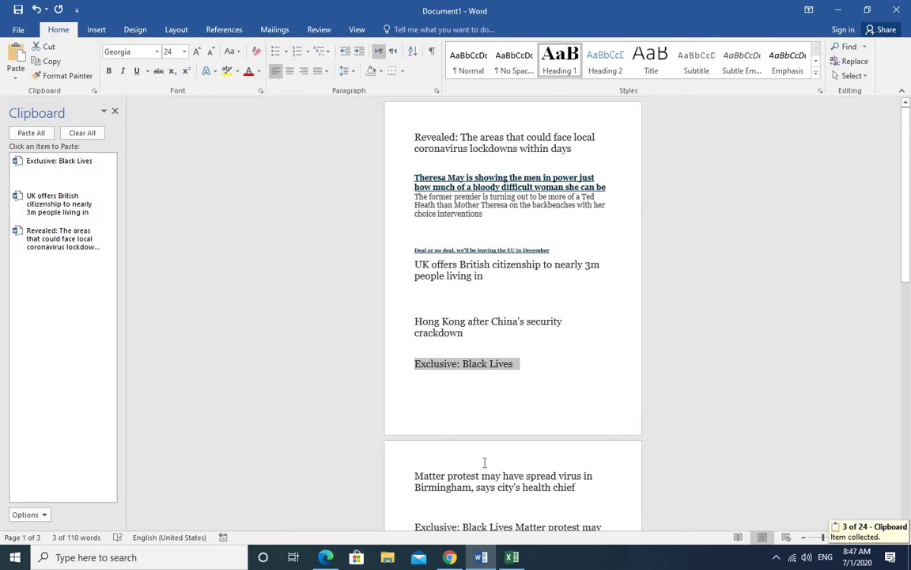
pyautogui.scroll(-2, 517, 445)
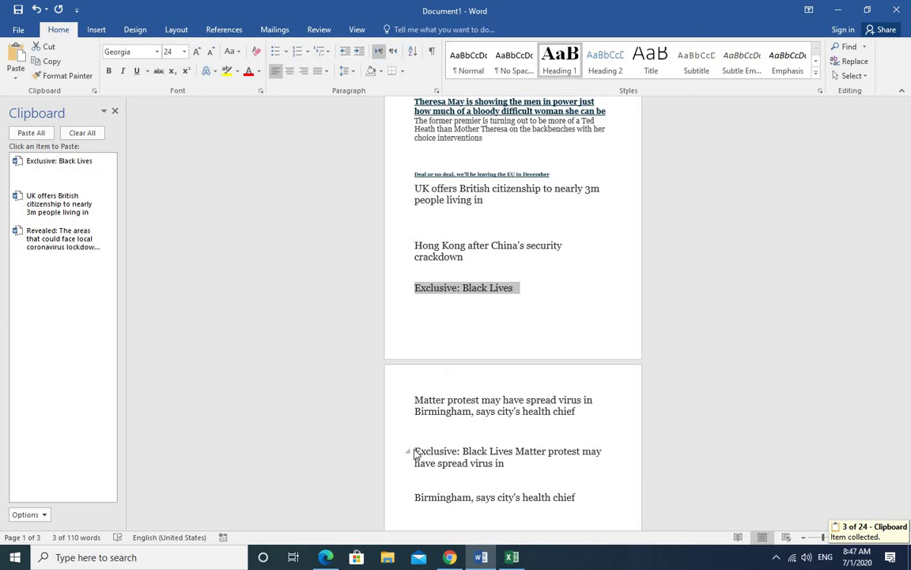
pyautogui.moveTo(414, 452); pyautogui.dragTo(530, 469)
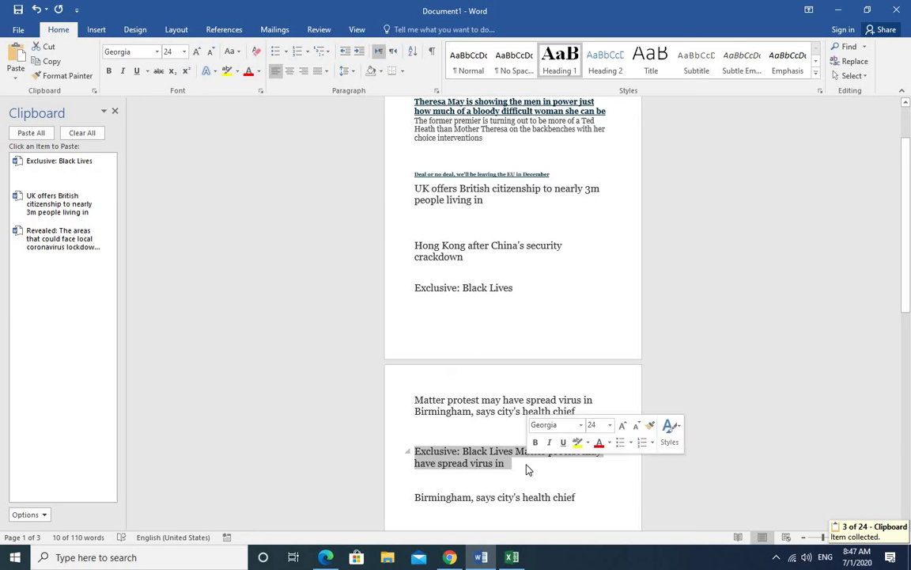
pyautogui.hotkey('ctrl', 'c')
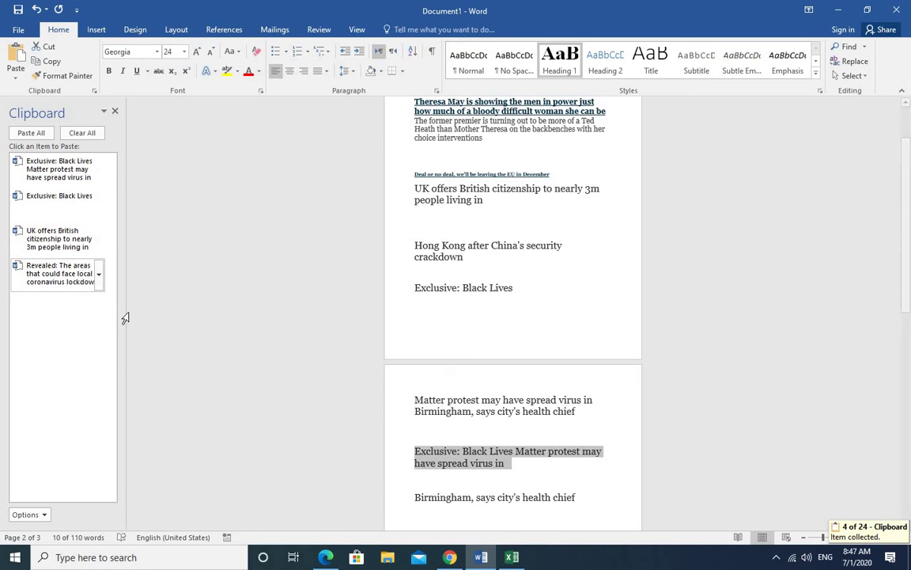
# Paste all collected clipboard items at the start of the blank page 3 and review the pasted headlines against the earlier pages.
pyautogui.scroll(-8, 561, 485)
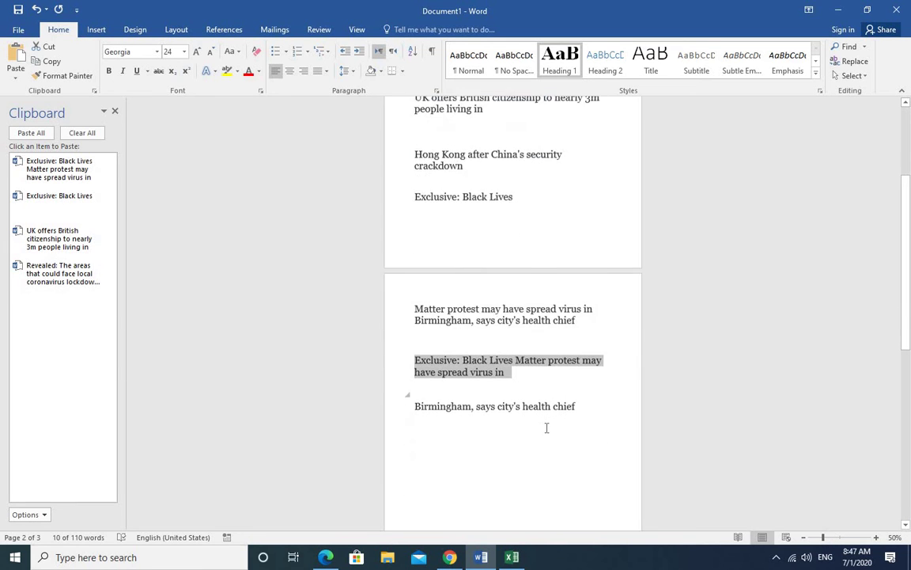
pyautogui.click(444, 348)
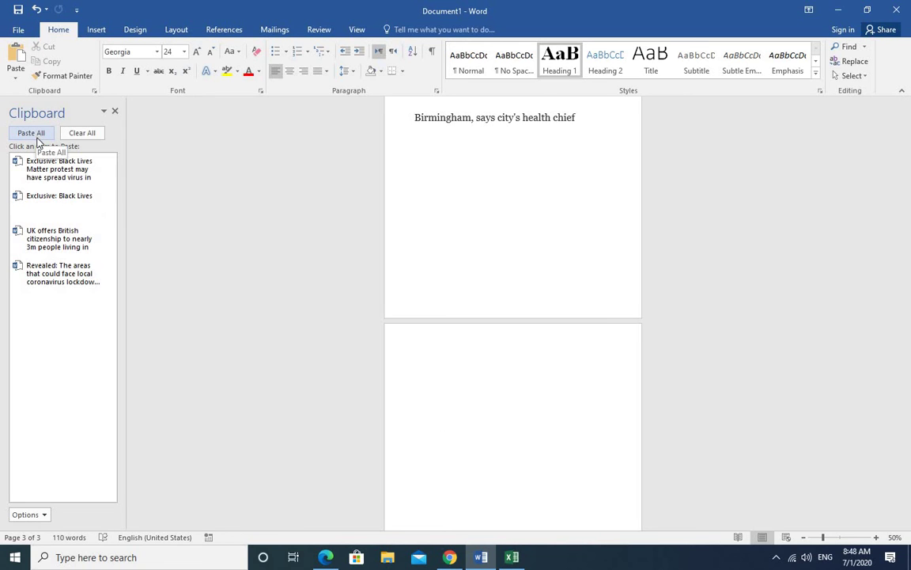
pyautogui.click(31, 133)
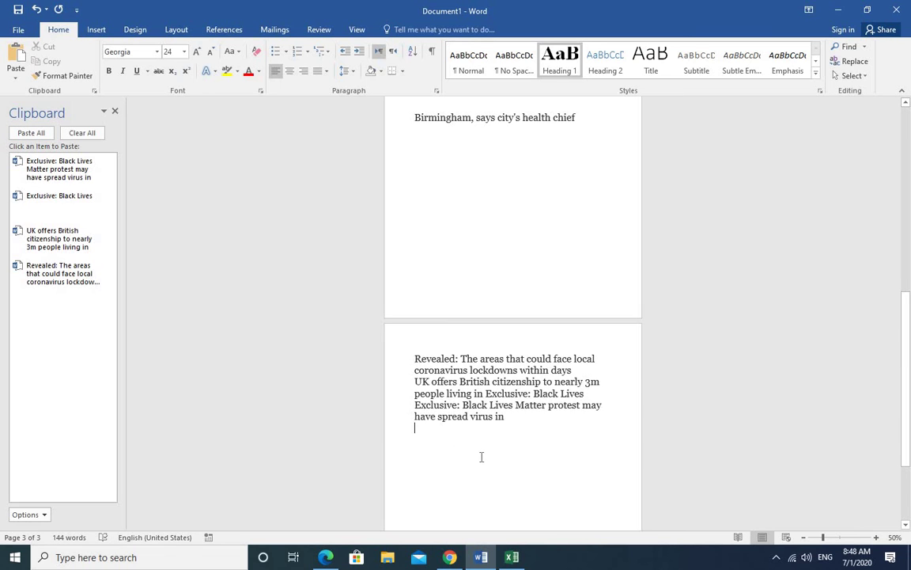
pyautogui.scroll(-2, 502, 457)
pyautogui.scroll(2, 503, 456)
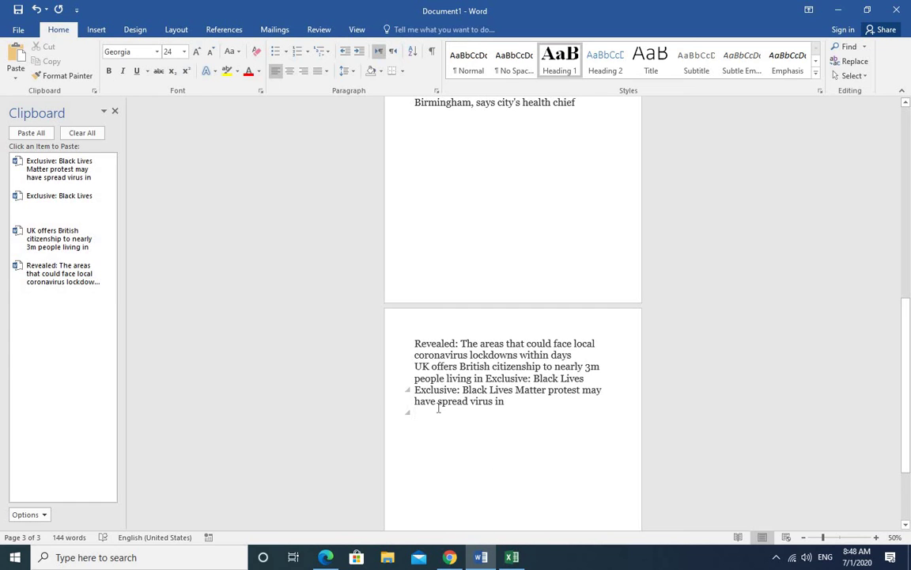
pyautogui.scroll(2, 579, 459)
pyautogui.scroll(2, 585, 429)
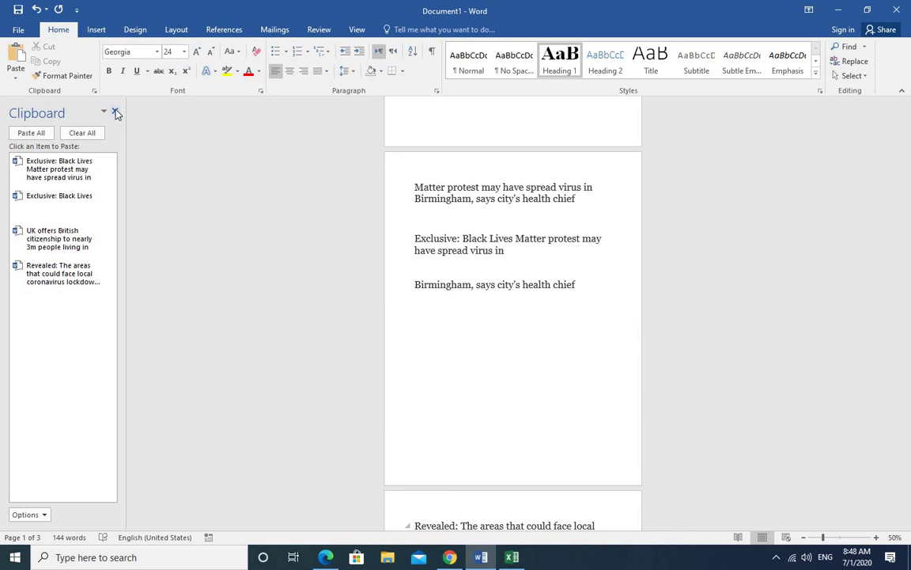
# Delete all the pasted headlines from page 3 of the document, leaving the page blank.
pyautogui.scroll(-2, 320, 292)
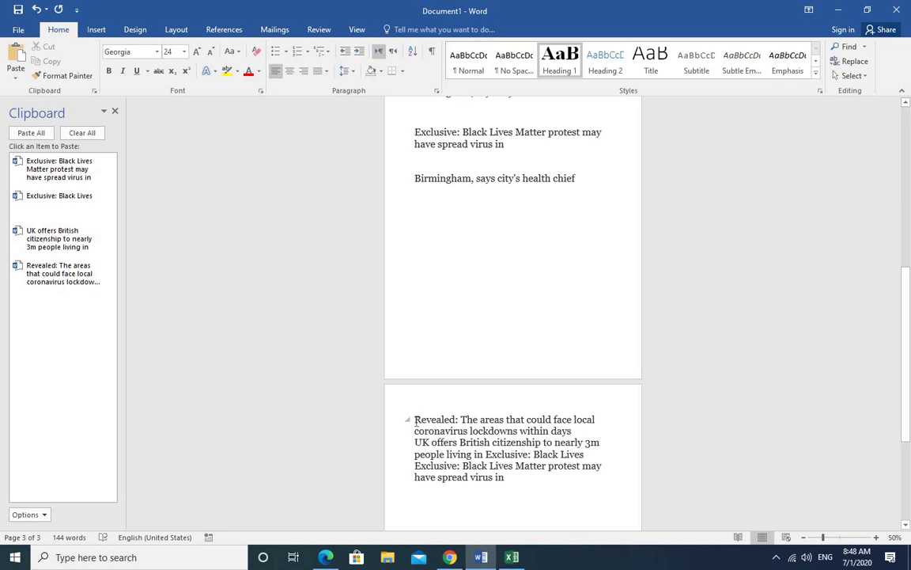
pyautogui.moveTo(414, 419); pyautogui.dragTo(517, 486)
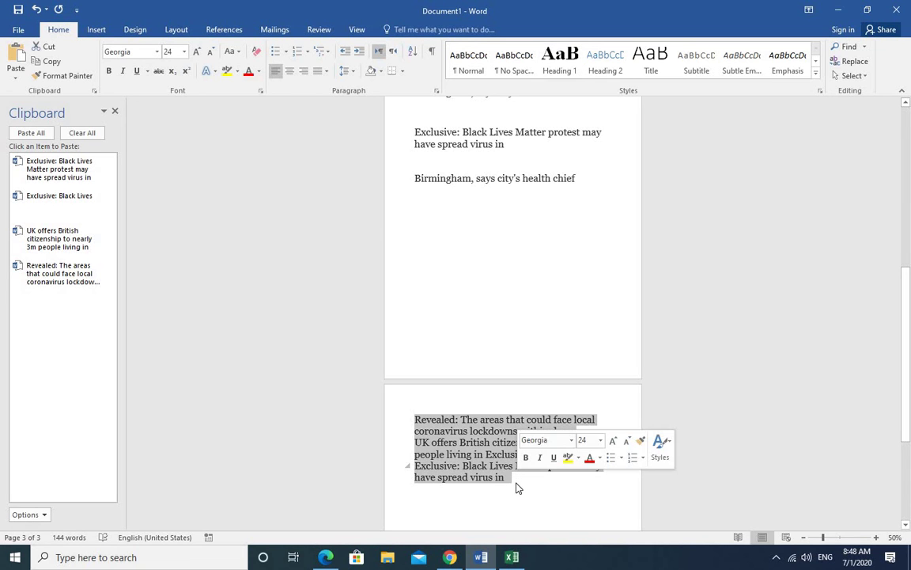
pyautogui.press('Delete')
pyautogui.scroll(2, 468, 360)
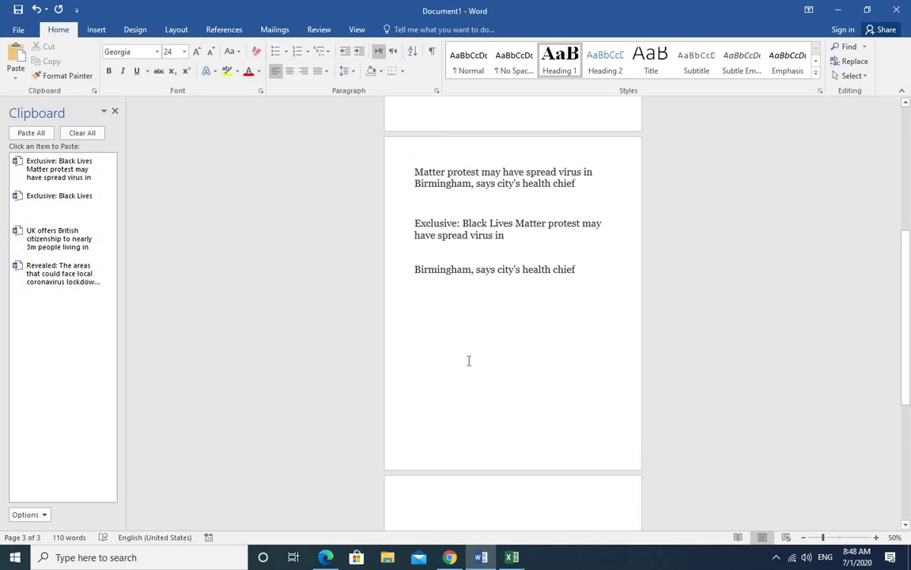
pyautogui.scroll(-2, 491, 437)
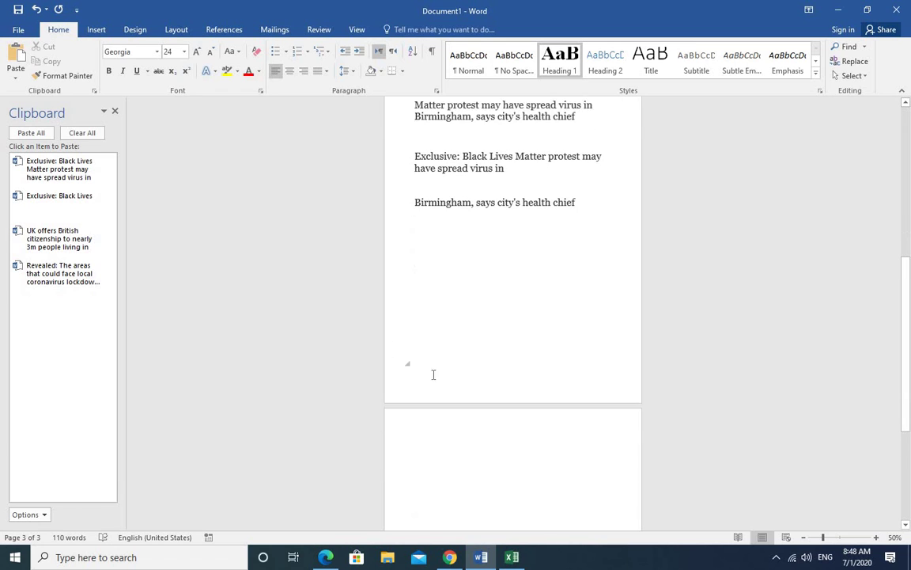
# Paste all collected clipboard items again on page 3 and compare them with the source headlines on the earlier pages.
pyautogui.click(32, 133)
pyautogui.scroll(-5, 441, 325)
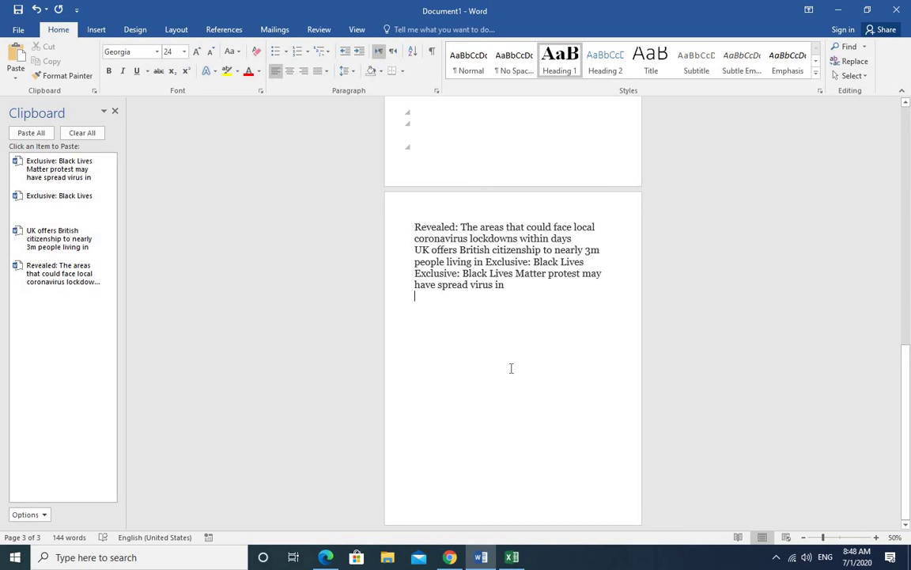
pyautogui.scroll(10, 511, 368)
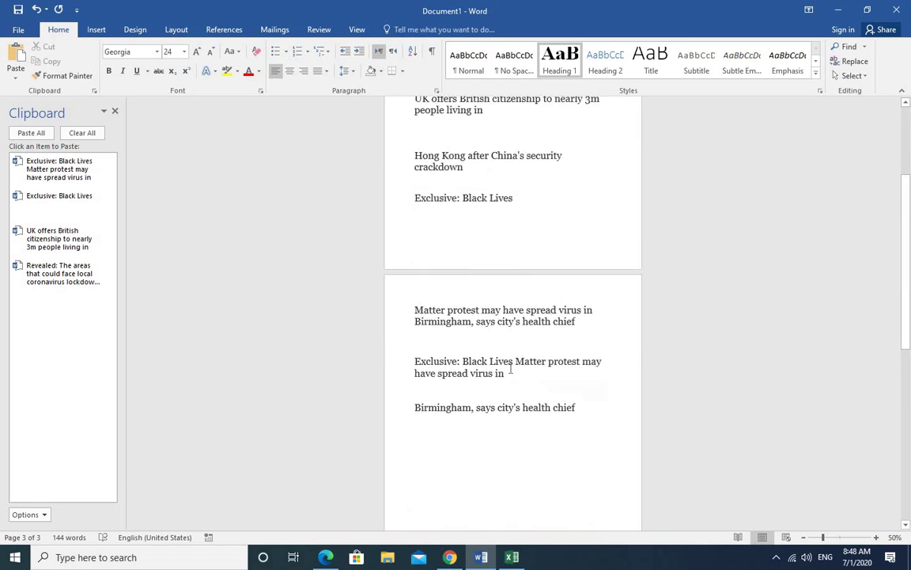
pyautogui.scroll(4, 511, 368)
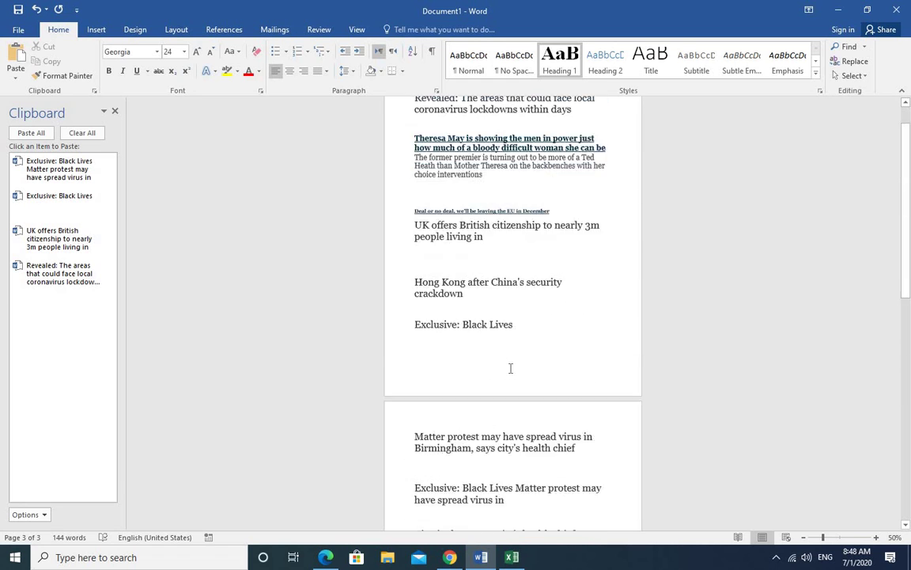
# Clear all items from the Office Clipboard and delete the block of pasted headlines on page 3.
pyautogui.click(88, 135)
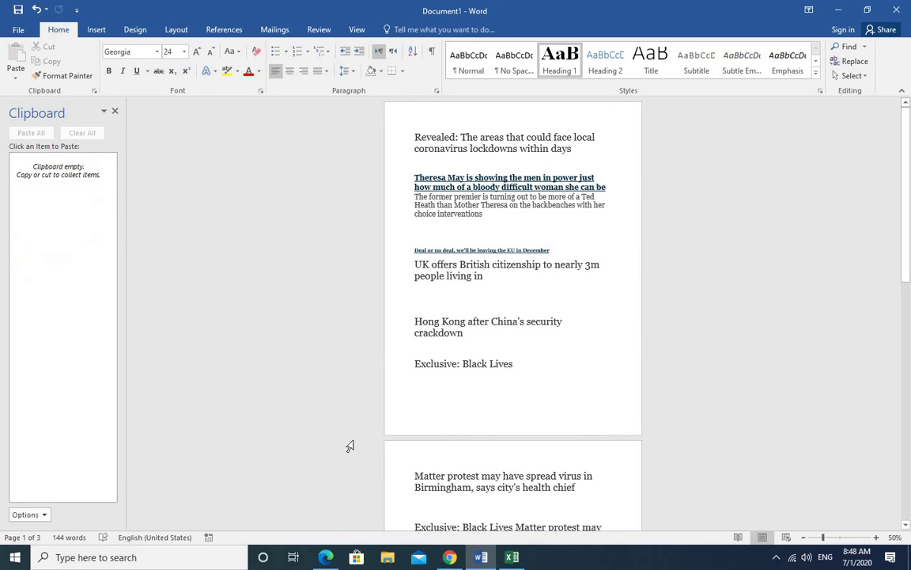
pyautogui.scroll(-8, 506, 407)
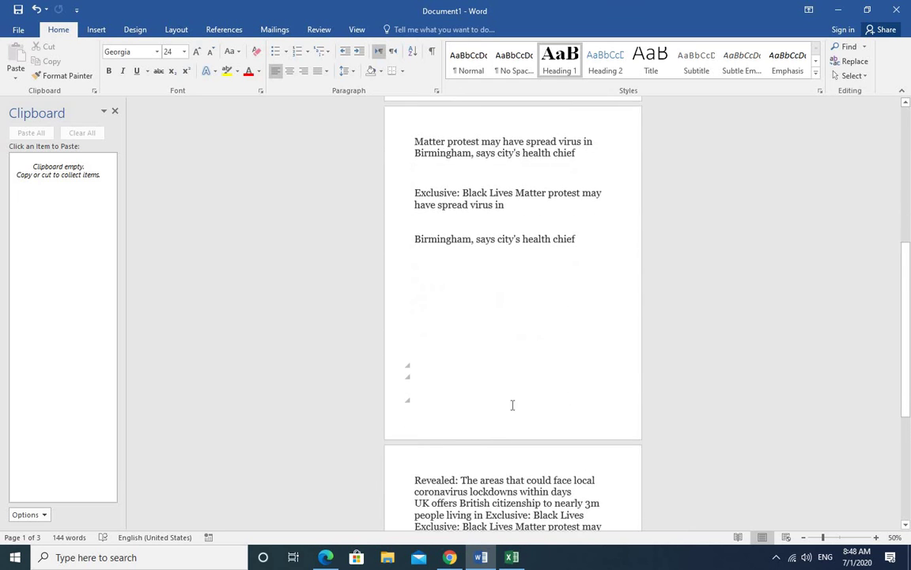
pyautogui.scroll(-2, 512, 405)
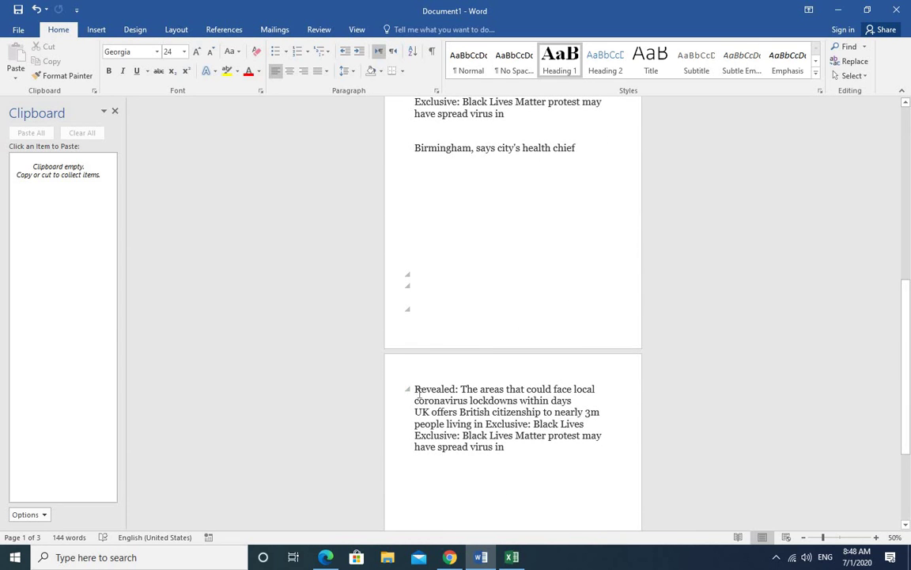
pyautogui.moveTo(415, 388); pyautogui.dragTo(498, 474)
pyautogui.press('Delete')
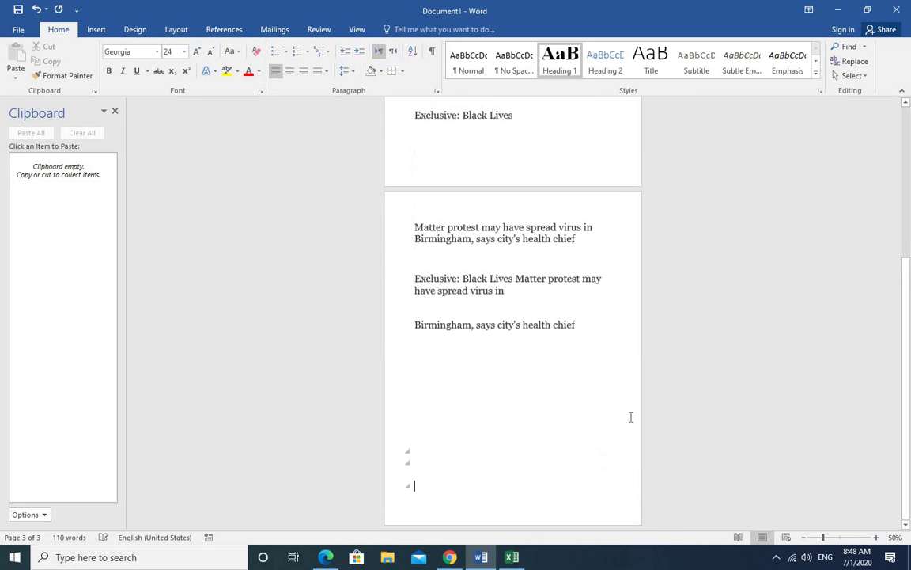
pyautogui.scroll(4, 629, 413)
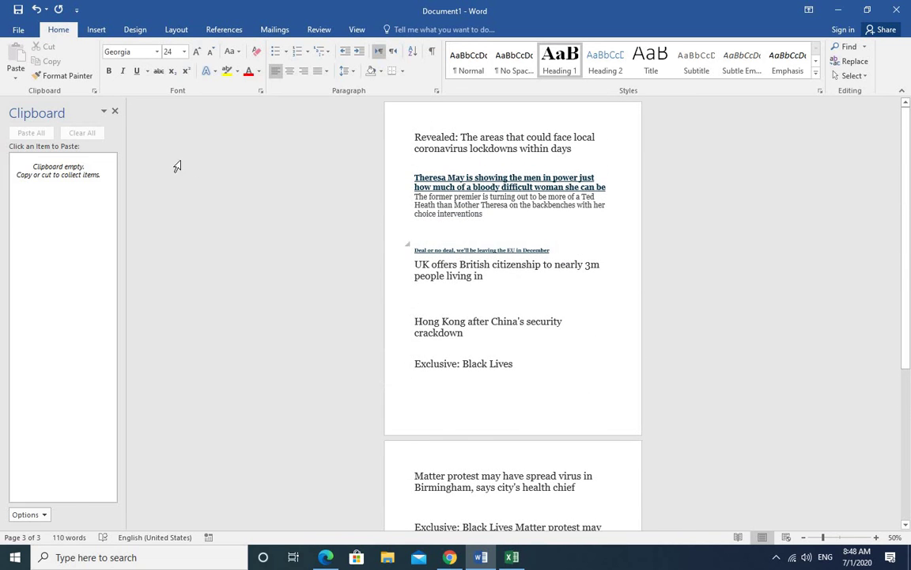
# Copy the headlines "Revealed: The areas that could face local coronavirus lockdowns within days", "Hong Kong after China's security crackdown" and "Birmingham, says city's health chief" separately.
pyautogui.tripleClick(561, 156)
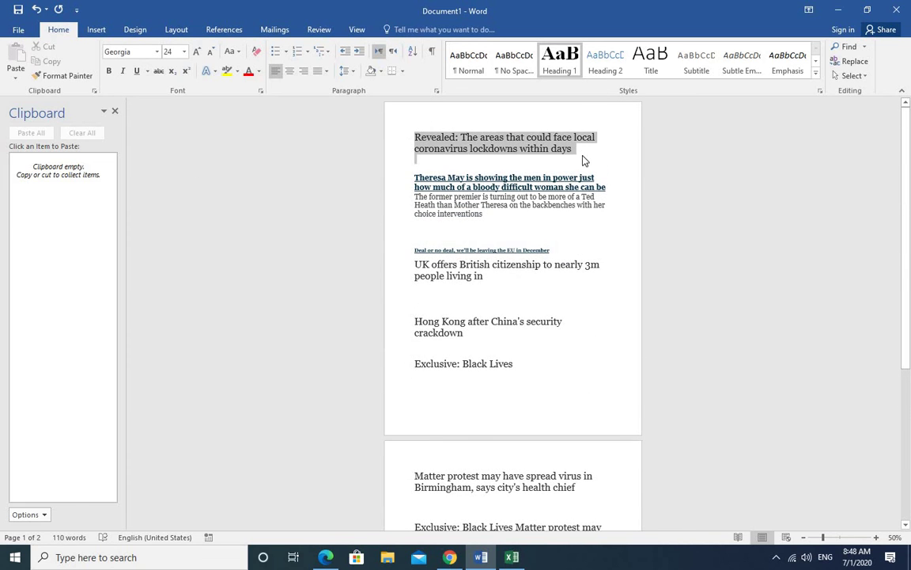
pyautogui.hotkey('ctrl', 'c')
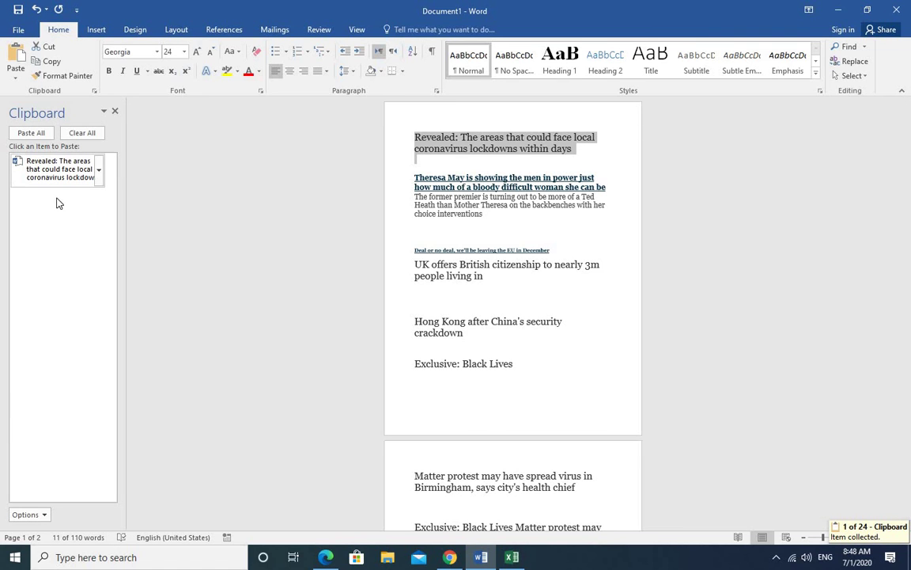
pyautogui.scroll(-1, 463, 320)
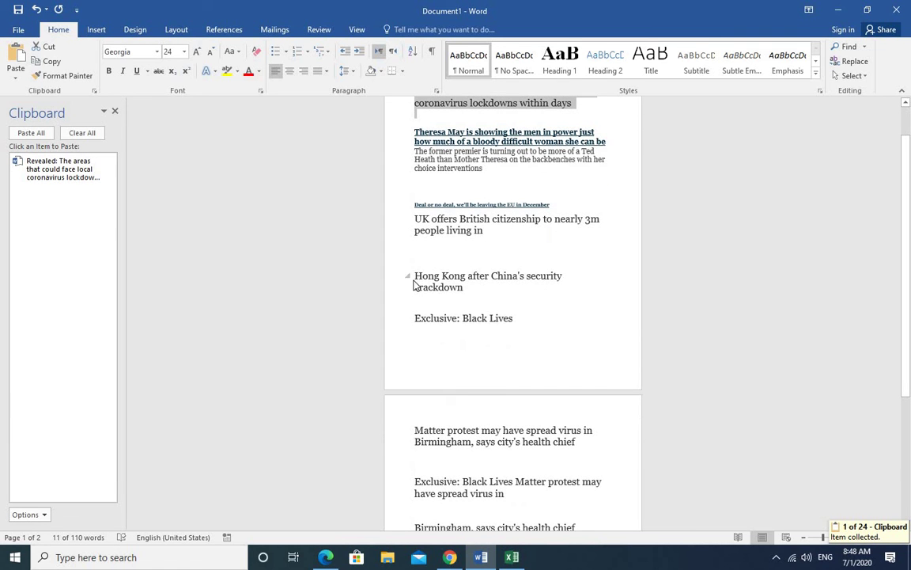
pyautogui.tripleClick(484, 284)
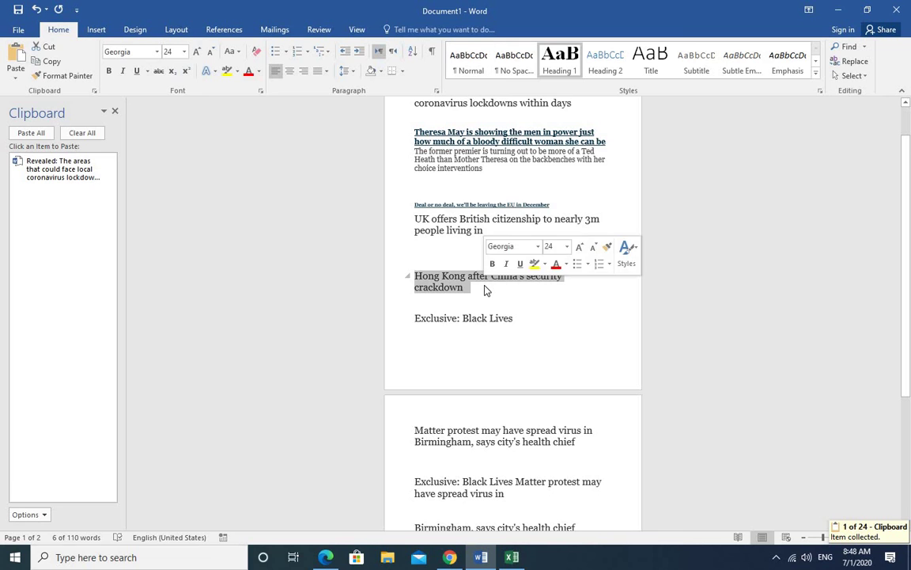
pyautogui.hotkey('ctrl', 'c')
pyautogui.scroll(-3, 476, 357)
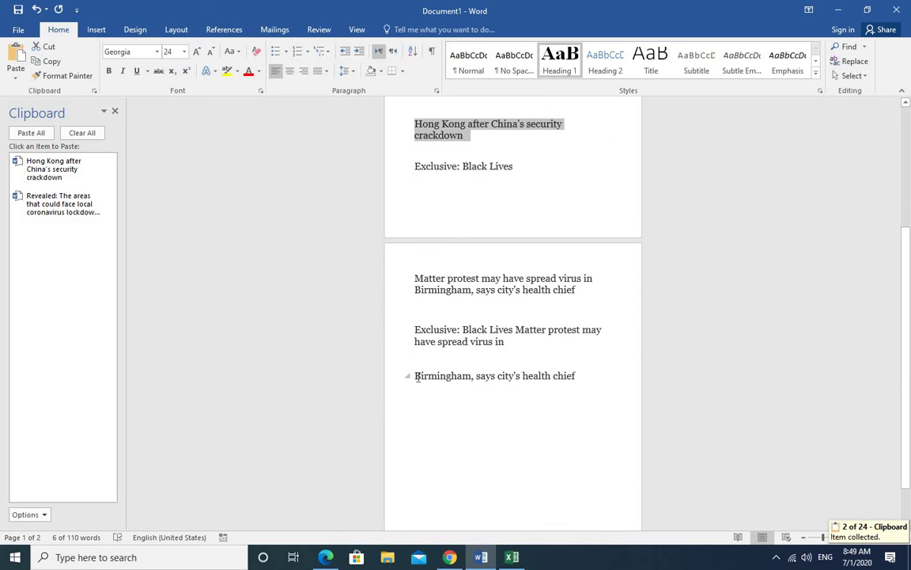
pyautogui.tripleClick(579, 375)
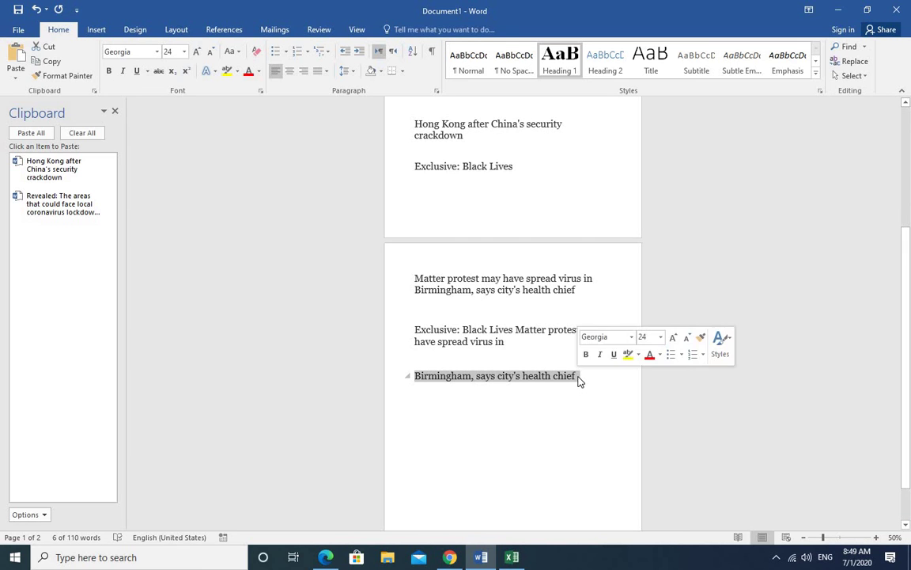
pyautogui.hotkey('ctrl', 'c')
pyautogui.scroll(-1, 532, 421)
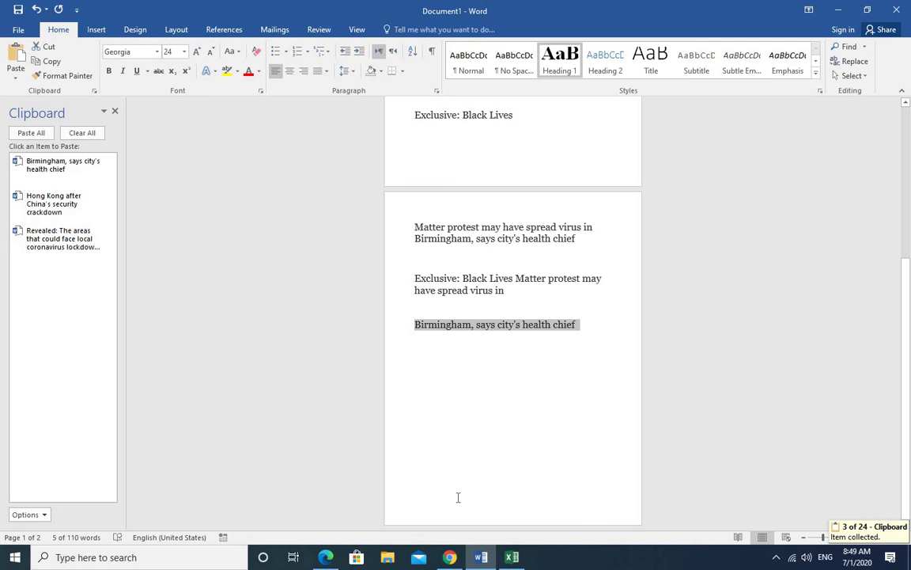
# Create a new blank document and maximize its window.
pyautogui.hotkey('ctrl', 'n')
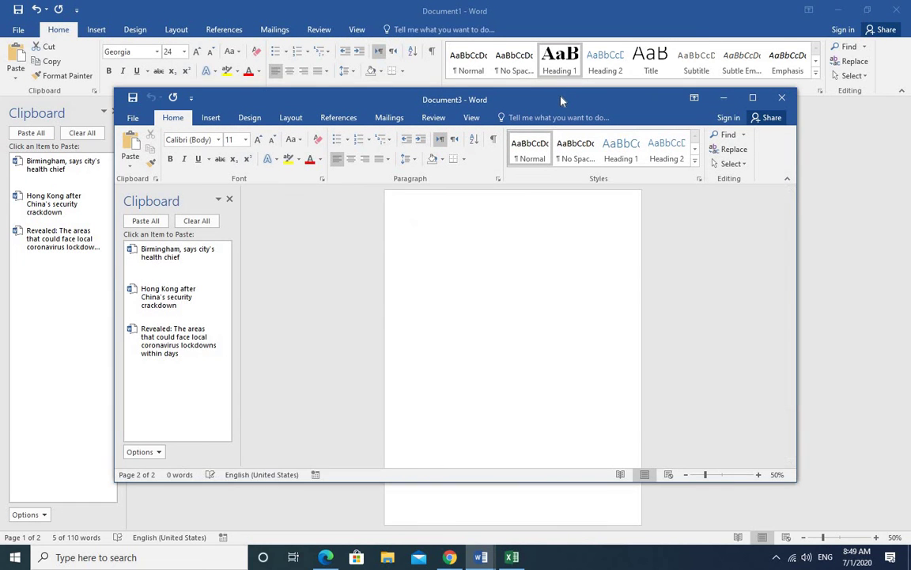
pyautogui.moveTo(561, 100); pyautogui.dragTo(577, 83)
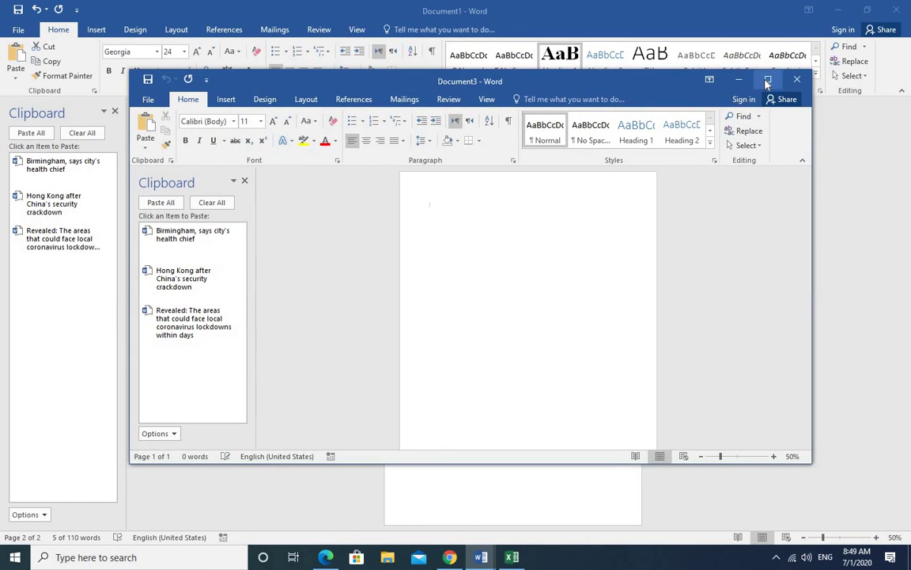
pyautogui.click(767, 81)
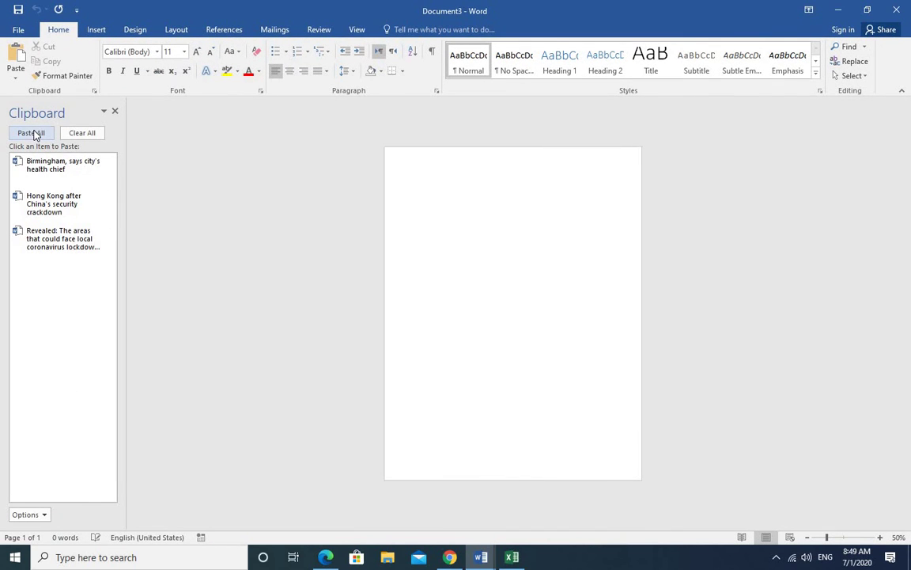
# Paste all collected clipboard items into the blank document and add an empty line after "Hong Kong after China's security crackdown".
pyautogui.click(33, 134)
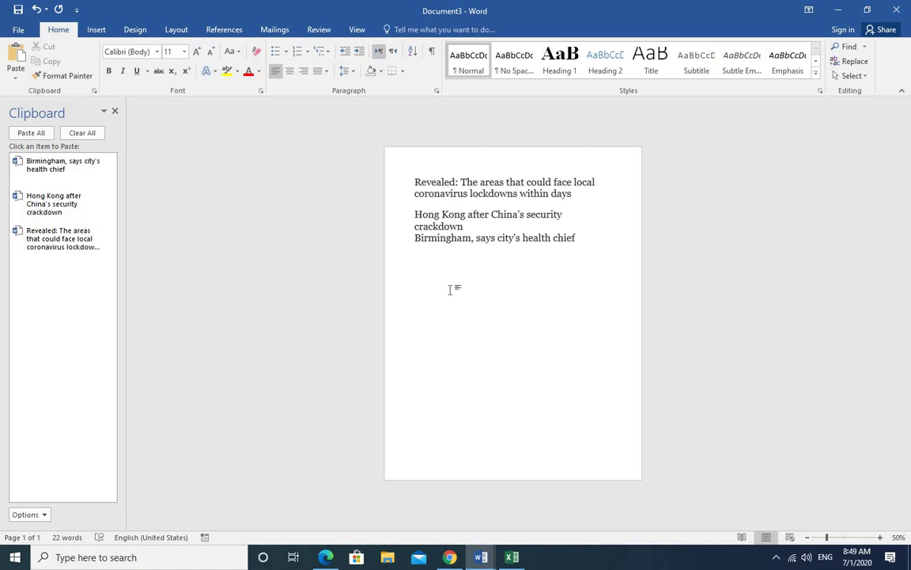
pyautogui.click(484, 228)
pyautogui.press('Return')
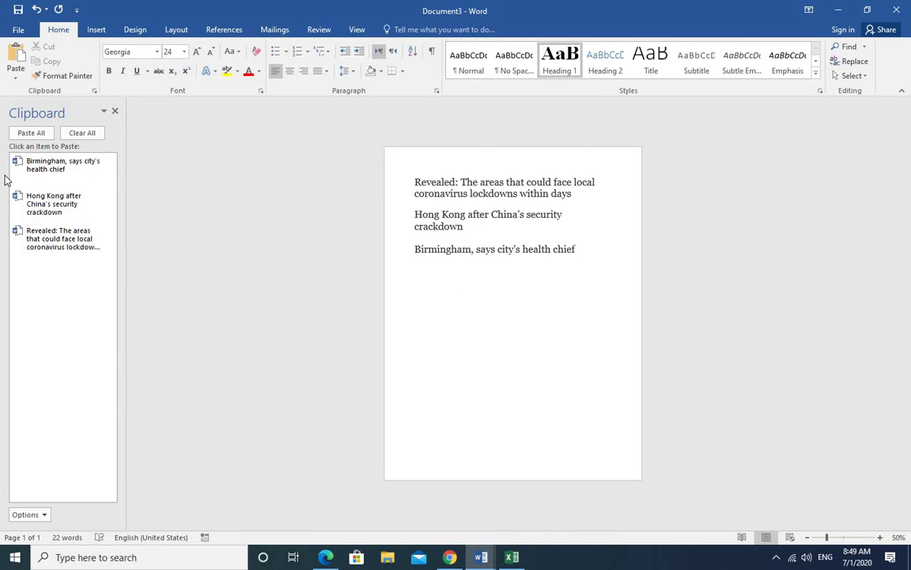